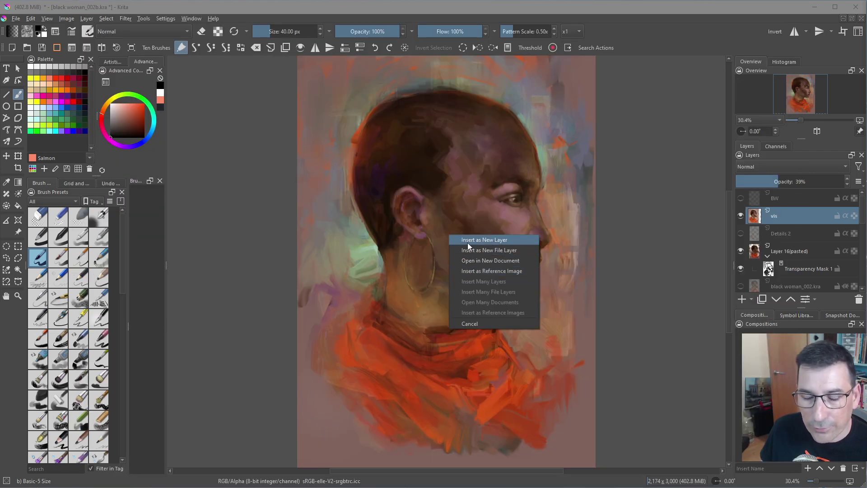
Insert the _1050520.JPG oil-strokes photo as a new layer over the portrait.
left_click(467, 243)
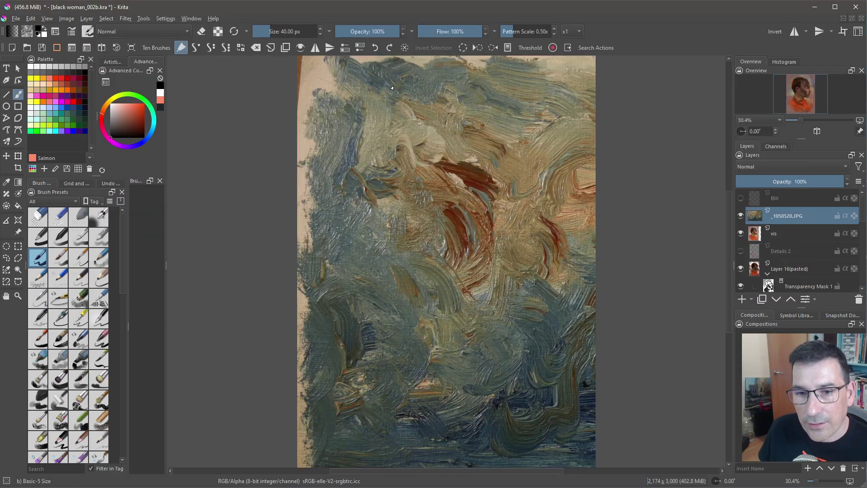
left_click(807, 182)
left_click_drag(790, 182, 788, 181)
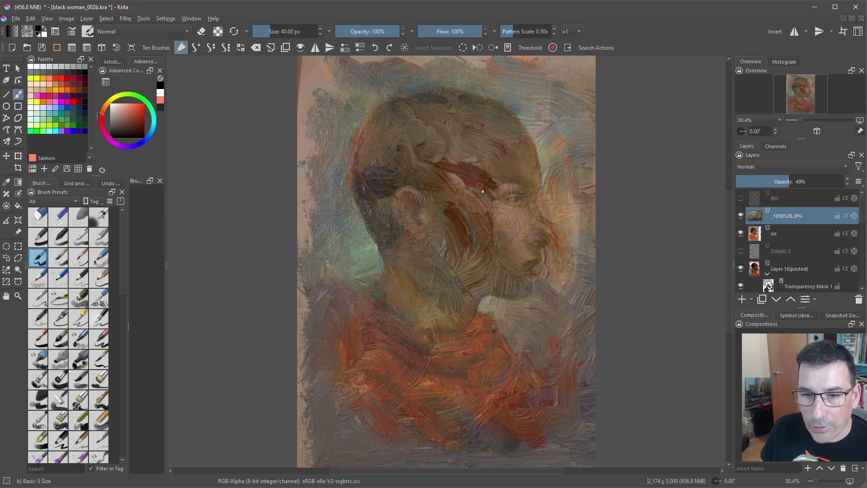
left_click(462, 181)
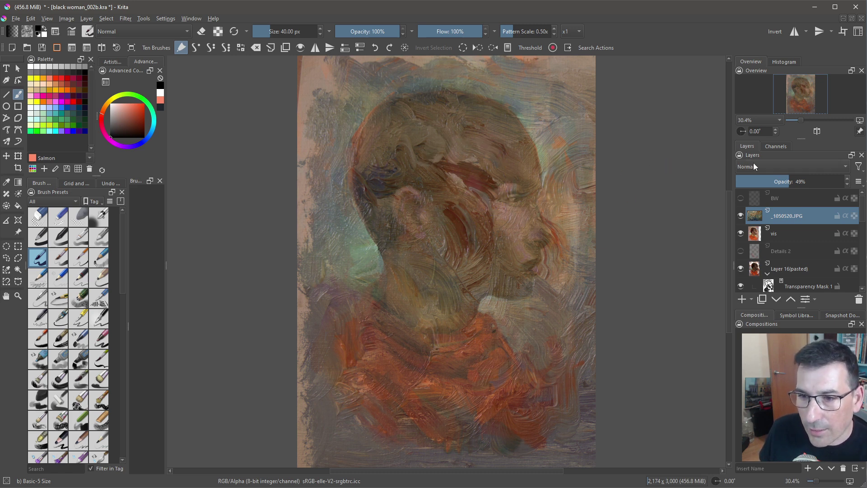
Blend the photo layer in Soft Light (Photoshop) at 92% opacity, then hide it.
left_click(778, 169)
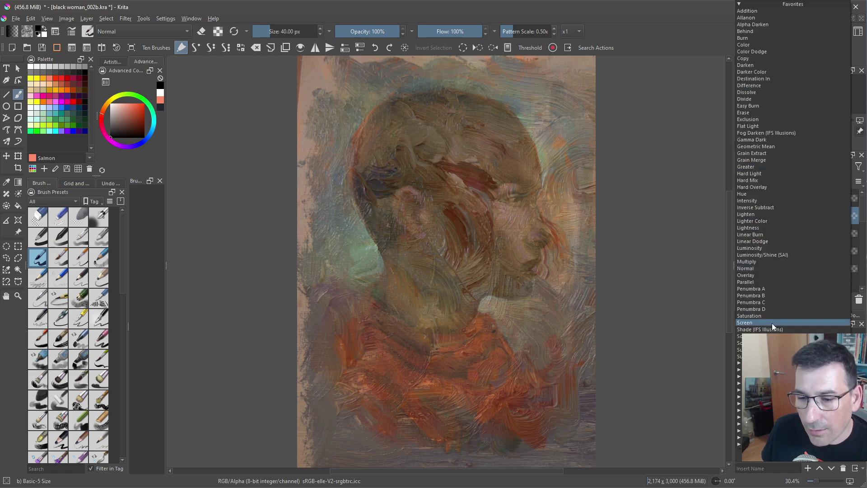
left_click(772, 350)
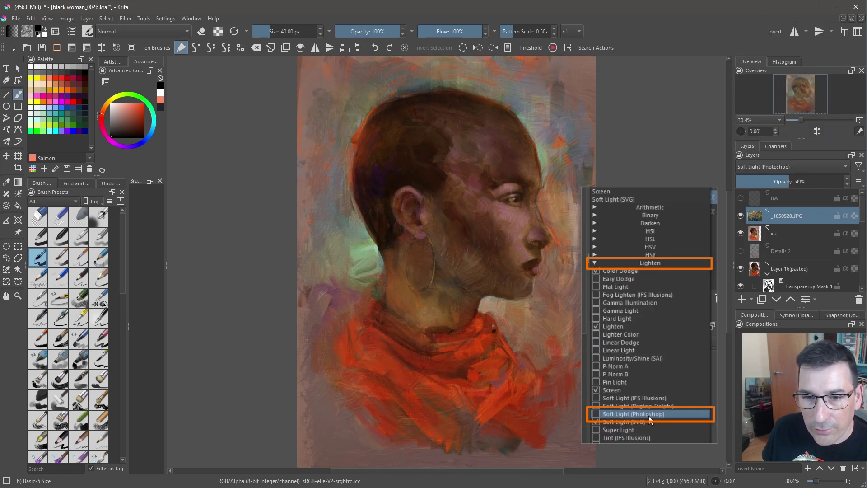
left_click_drag(791, 182, 837, 182)
key("1")
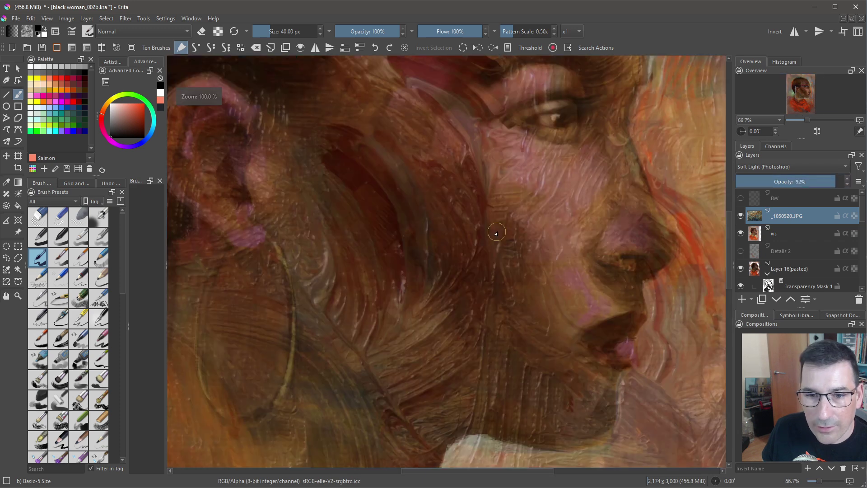
mouse_move(479, 194)
left_mouse_down()
mouse_move(495, 260)
mouse_move(478, 250)
left_mouse_up()
scroll(495, 261, "down", 2)
scroll(478, 250, "down", 1)
left_click(740, 215)
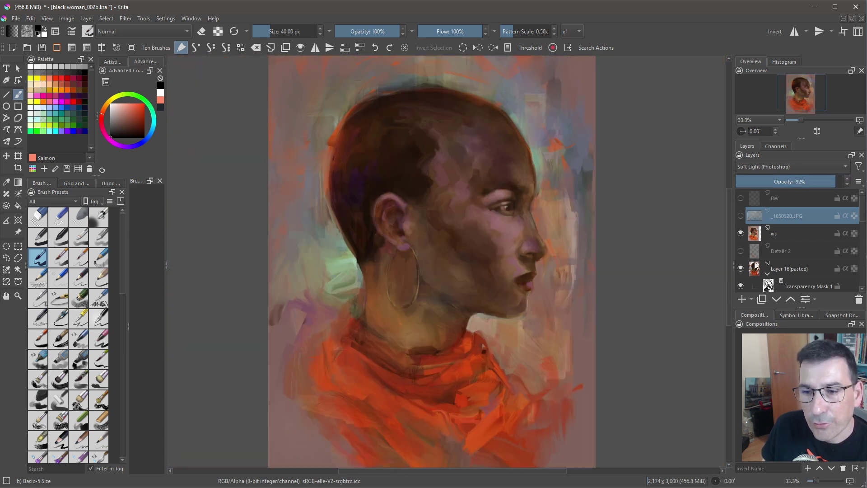
Add Paint Layer 3 and fill it entirely with the 02_rough-canvas pattern.
left_click(742, 301)
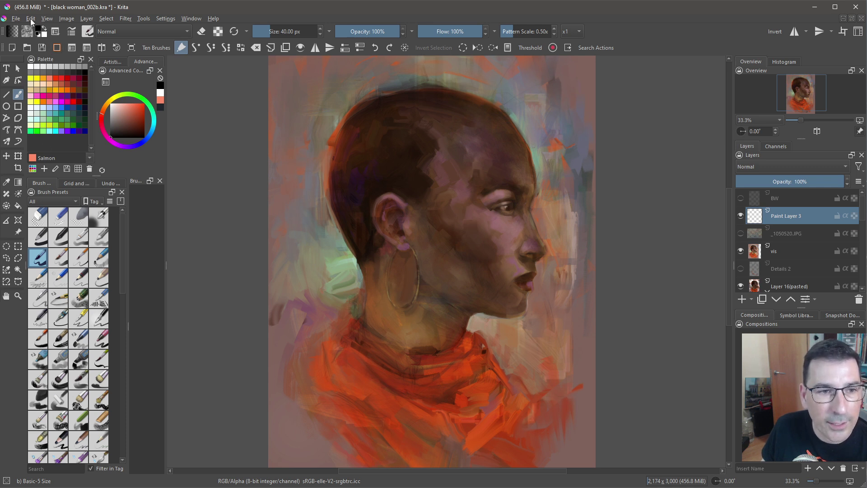
left_click(28, 33)
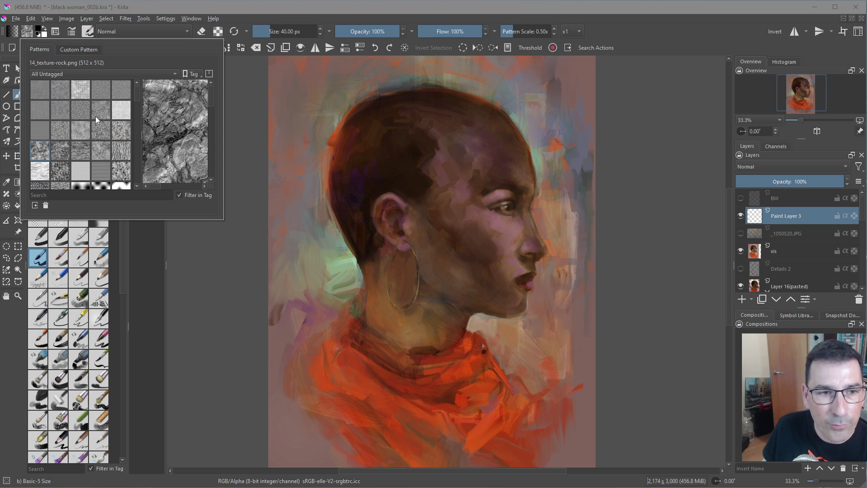
left_click(60, 93)
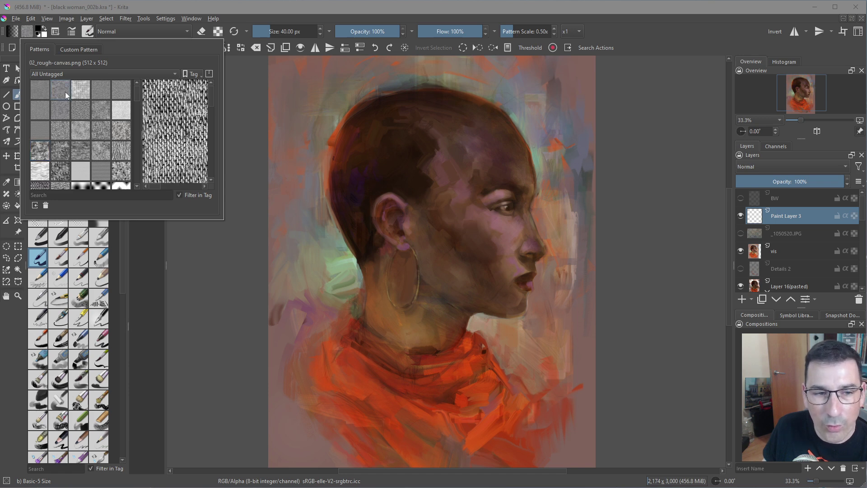
left_click(30, 18)
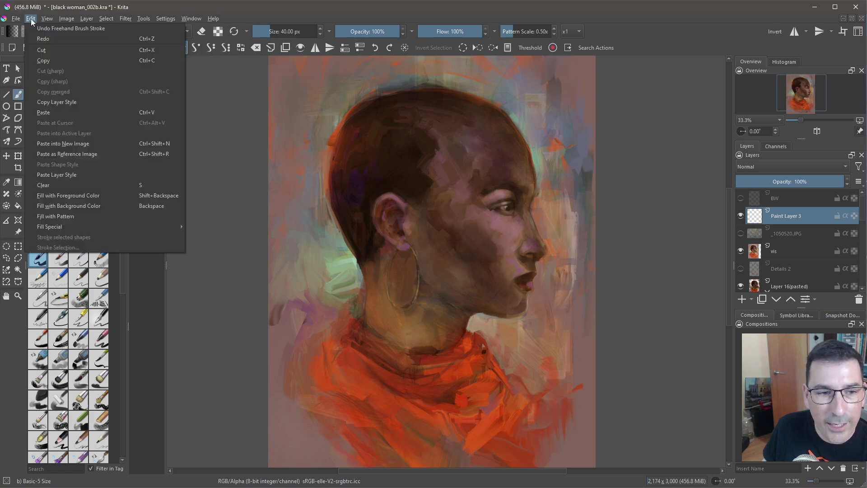
left_click(85, 216)
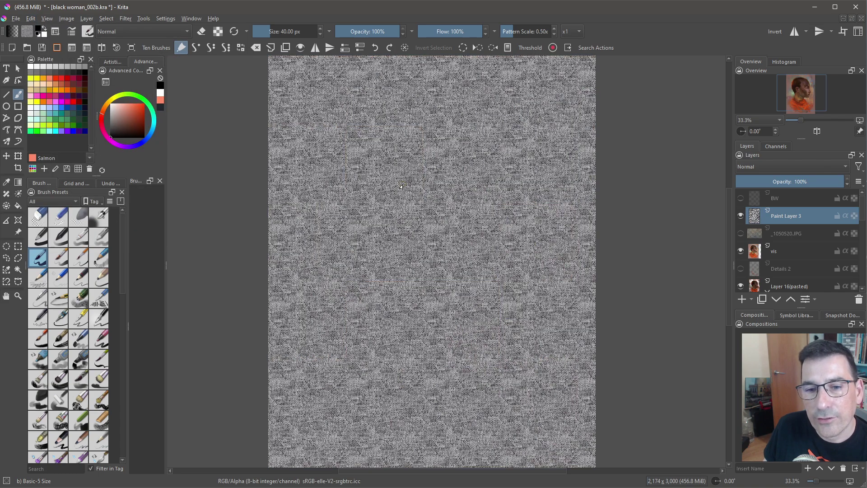
scroll(401, 188, "down", 3)
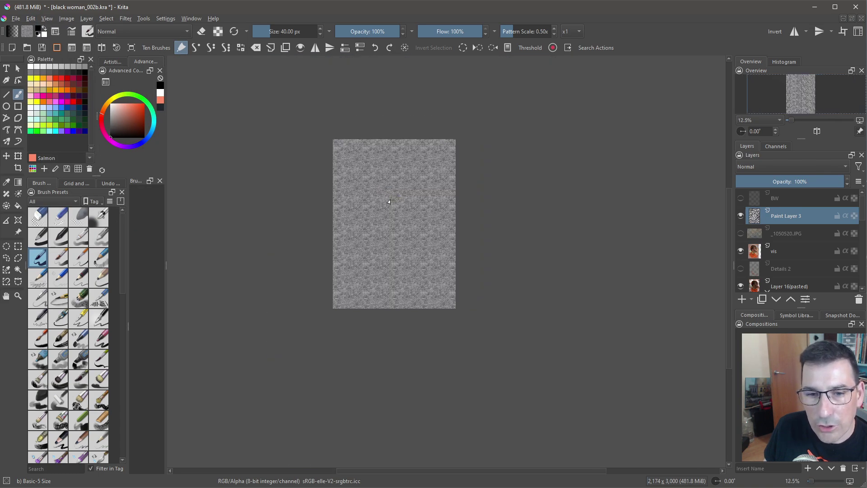
scroll(388, 202, "up", 3)
scroll(386, 198, "up", 1)
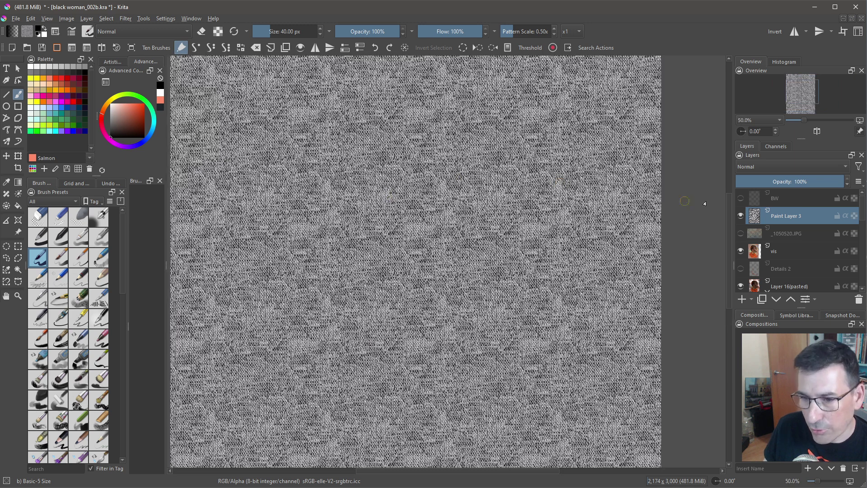
left_click(786, 170)
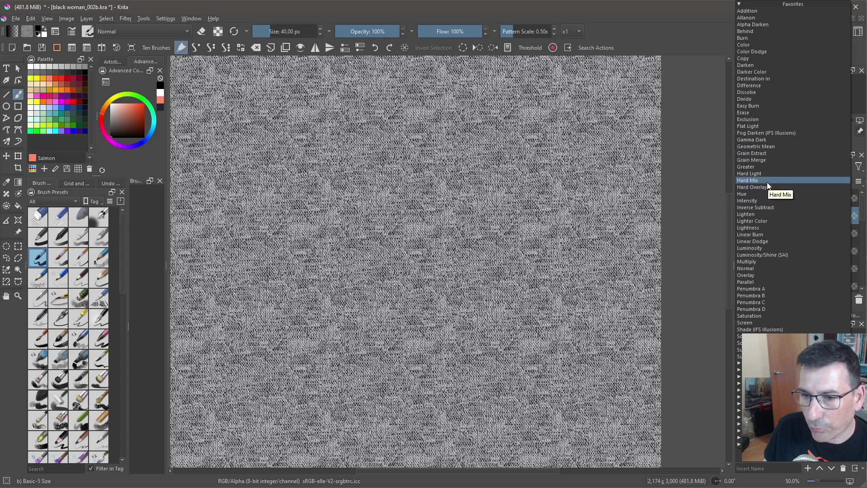
Set Paint Layer 3 to Overlay blending with opacity lowered to about 26%.
left_click(769, 274)
scroll(492, 231, "down", 2)
scroll(492, 231, "up", 1)
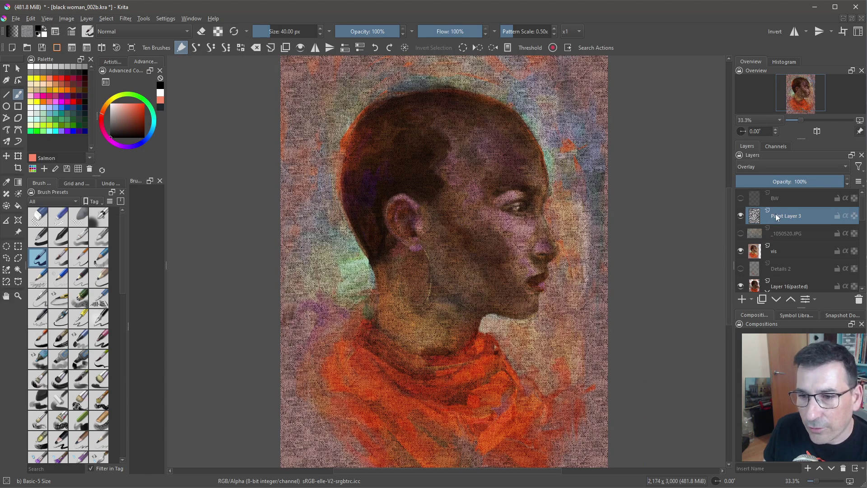
left_click_drag(817, 182, 788, 182)
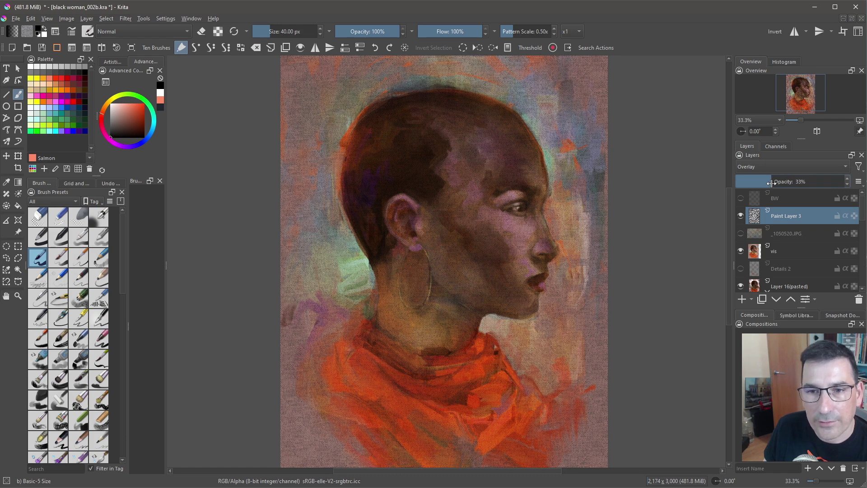
left_click_drag(770, 183, 764, 182)
scroll(486, 221, "up", 3)
scroll(486, 220, "down", 2)
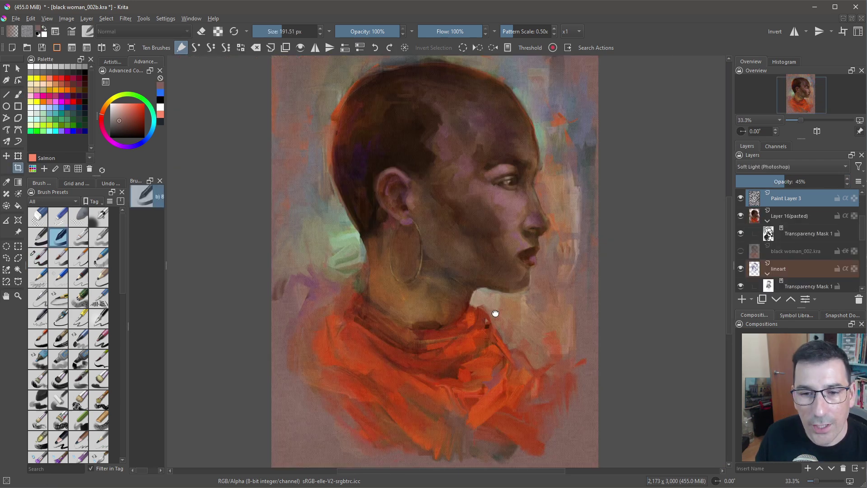
scroll(494, 310, "down", 1)
scroll(436, 274, "down", 2)
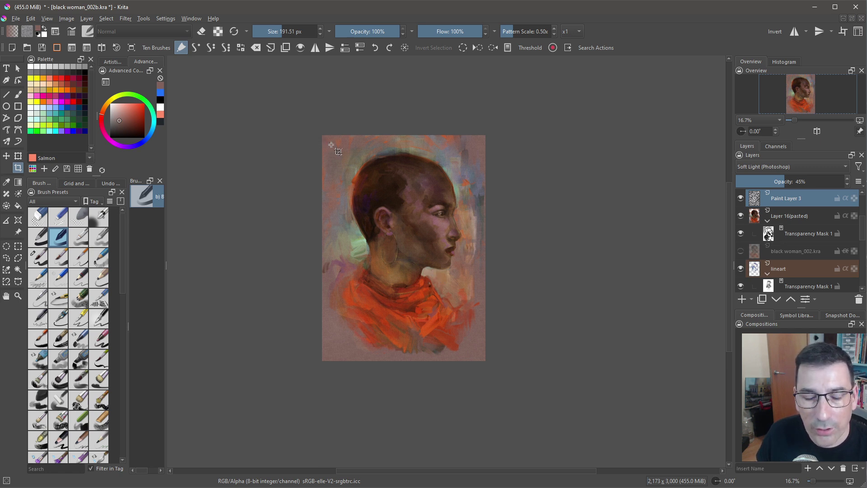
Crop with Grow enabled to extend the canvas rightward and downward to 2737 × 3402 px.
left_click_drag(331, 146, 596, 403)
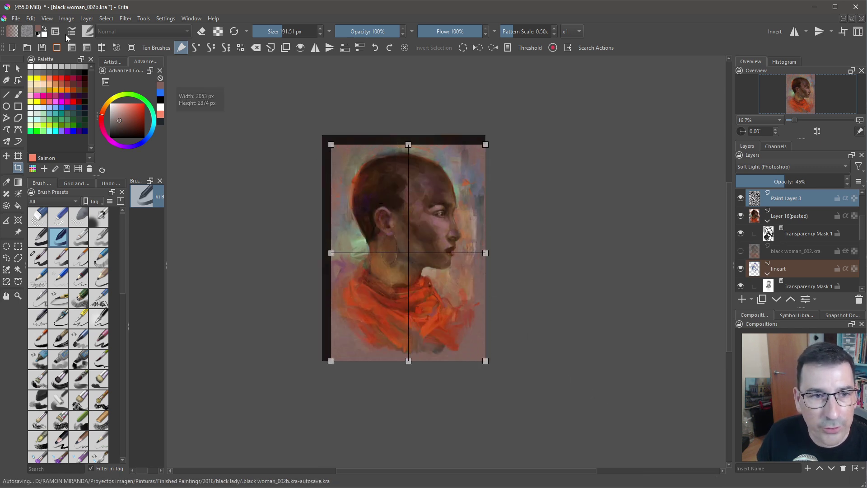
left_click(57, 34)
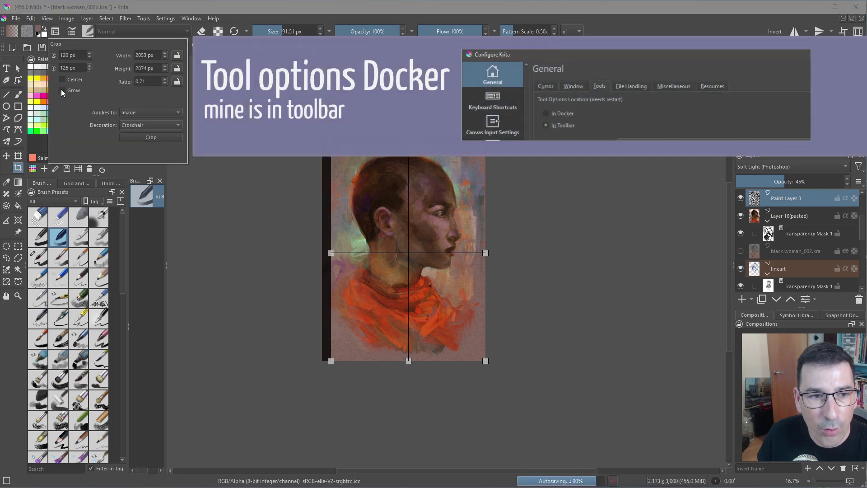
left_click_drag(468, 268, 521, 268)
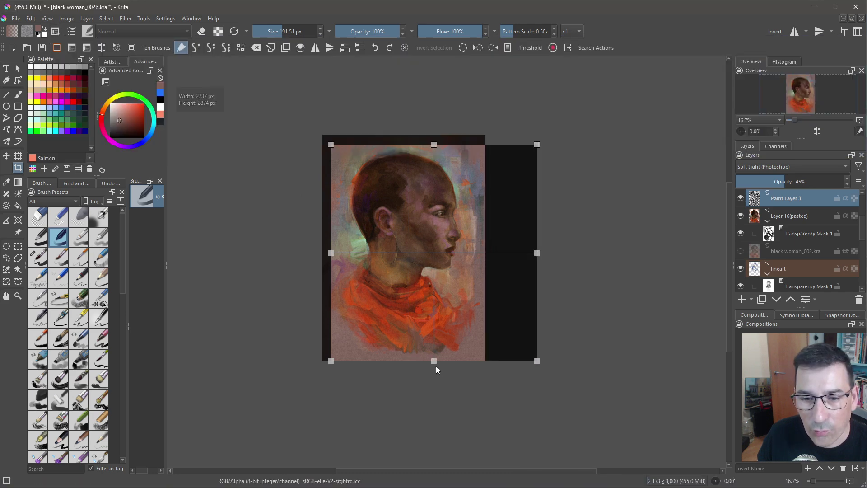
left_click_drag(434, 361, 434, 401)
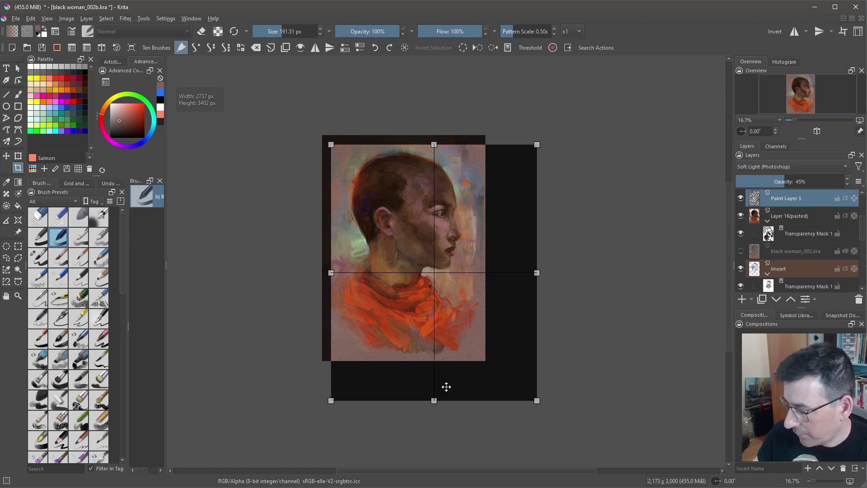
key("Return")
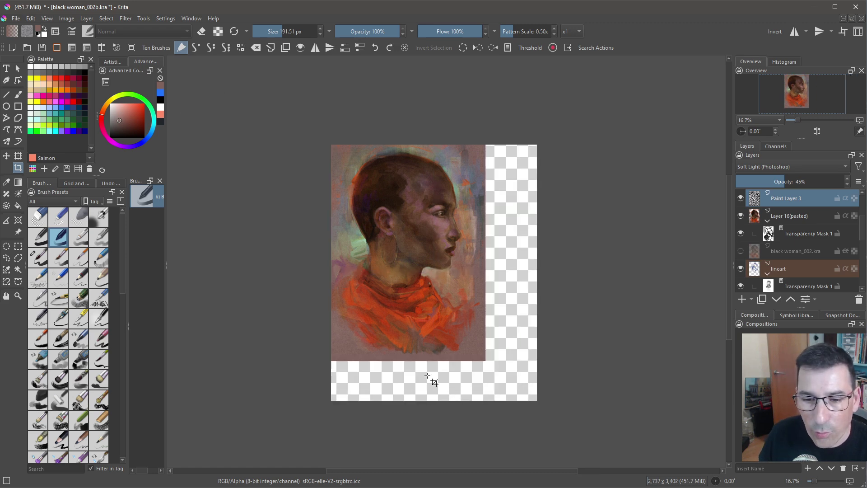
scroll(500, 294, "up", 5)
scroll(499, 295, "down", 4)
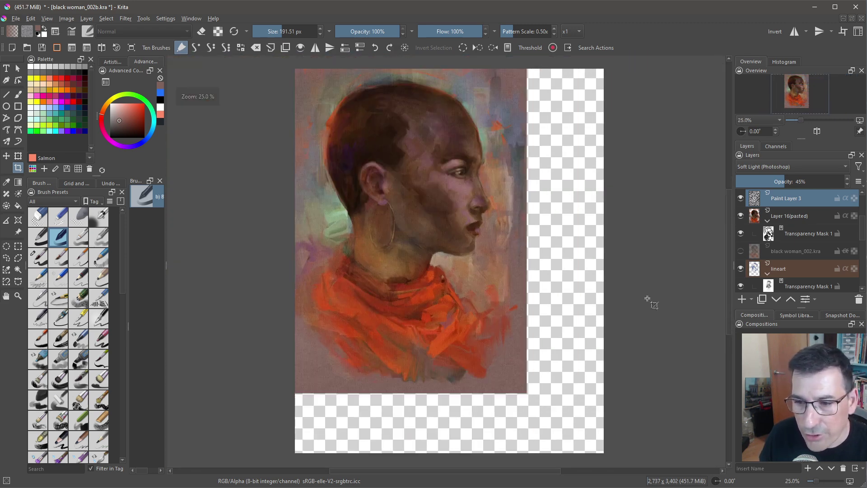
scroll(811, 265, "down", 3)
Paint the transparent margins on the fondo layer with the sampled background colour.
left_click(796, 272)
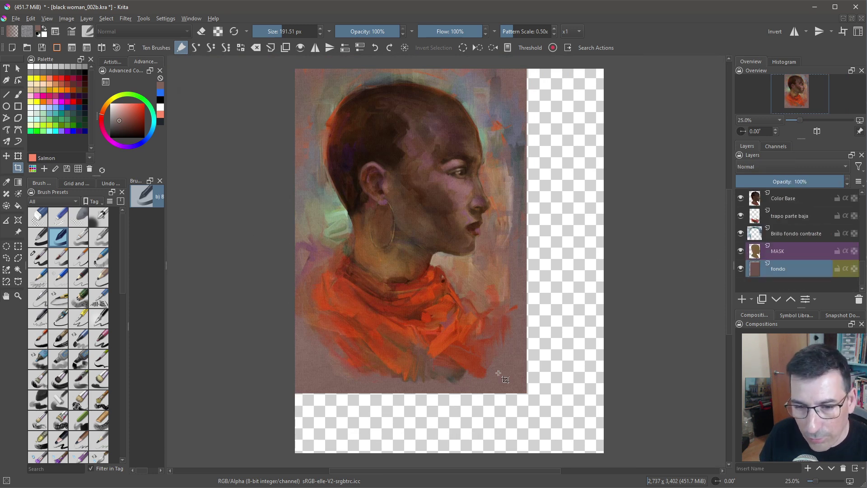
scroll(522, 392, "up", 4)
key("b")
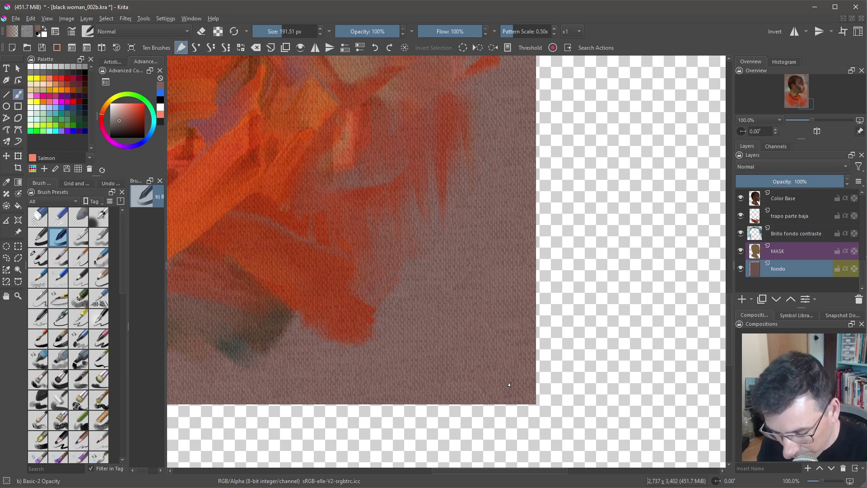
scroll(509, 386, "up", 1)
scroll(509, 385, "up", 2)
left_click(518, 382, "ctrl")
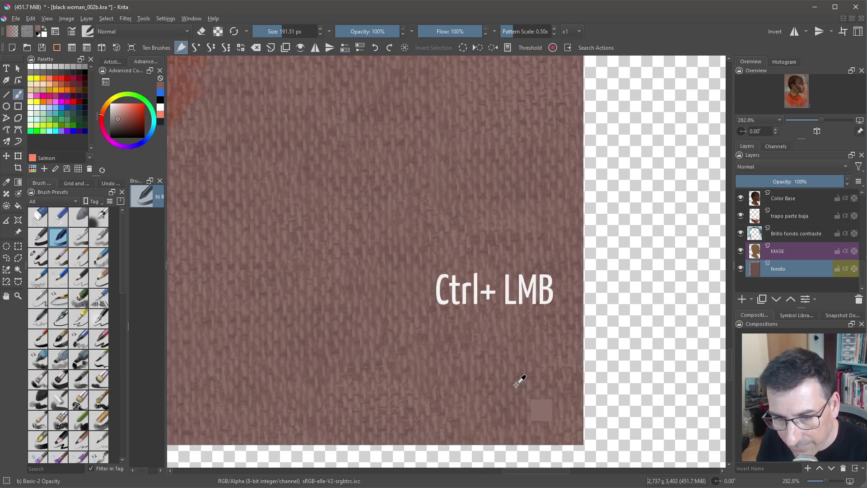
scroll(518, 381, "down", 9)
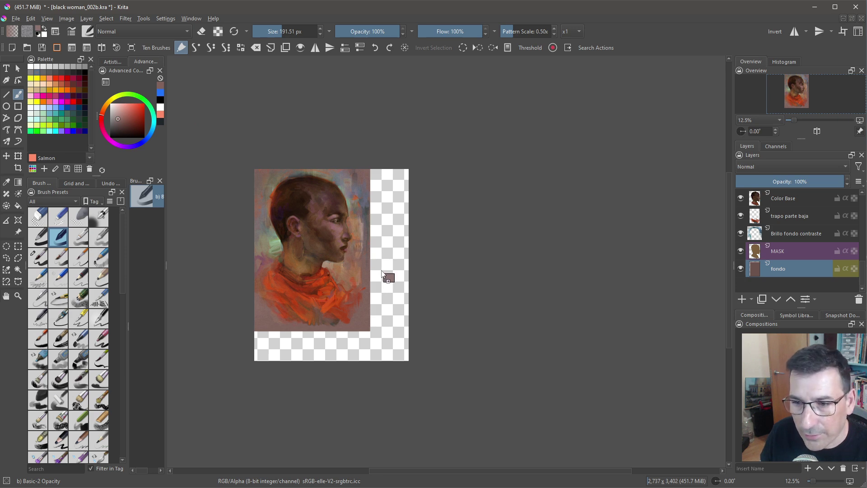
mouse_move(385, 274)
left_mouse_down()
mouse_move(407, 257)
mouse_move(403, 277)
left_mouse_up()
scroll(386, 276, "up", 4)
scroll(345, 277, "up", 1)
scroll(470, 254, "up", 3)
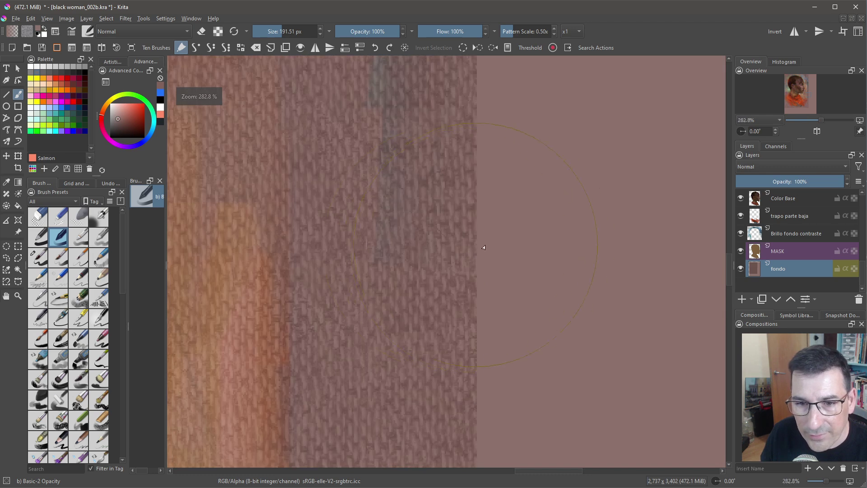
scroll(474, 249, "down", 7)
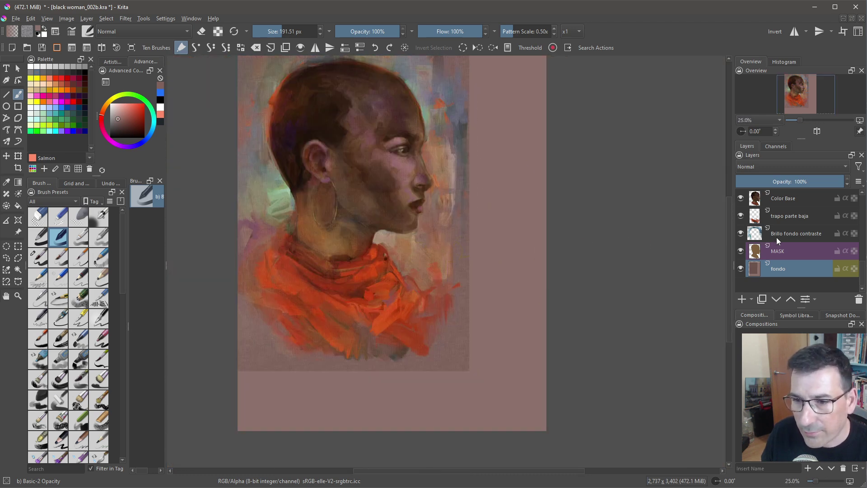
scroll(778, 234, "up", 3)
Delete the Soft Light layer Paint Layer 3.
left_click(778, 270)
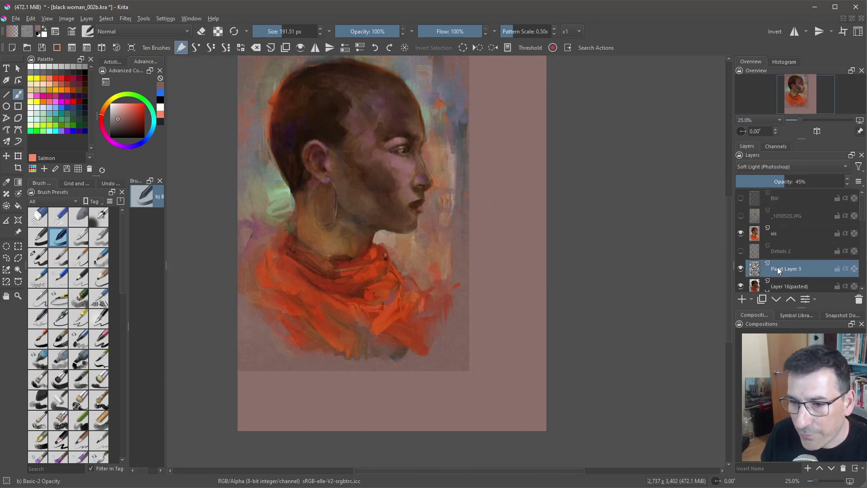
left_click(858, 300)
scroll(444, 313, "up", 3)
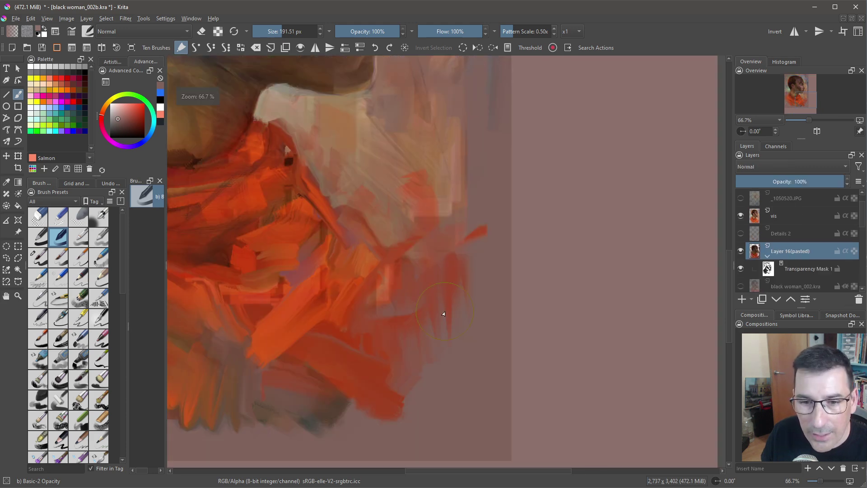
mouse_move(434, 205)
left_mouse_down()
mouse_move(475, 291)
mouse_move(488, 286)
left_mouse_up()
scroll(475, 290, "down", 3)
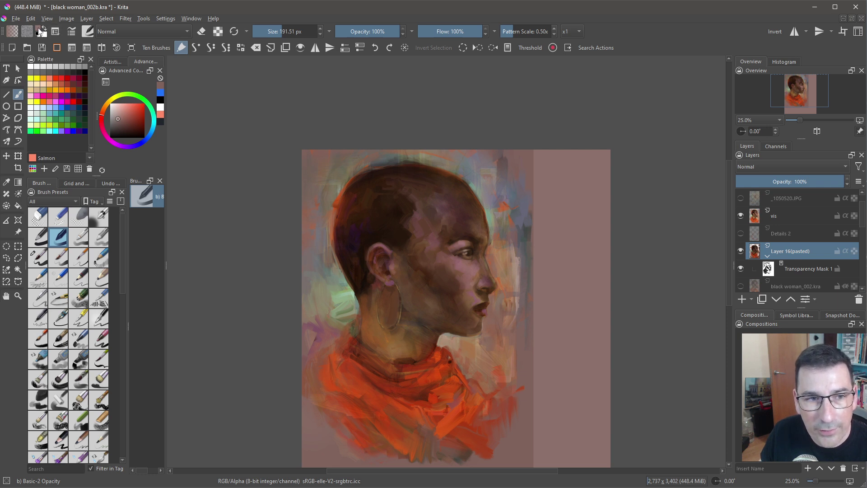
left_click_drag(779, 198, 786, 194)
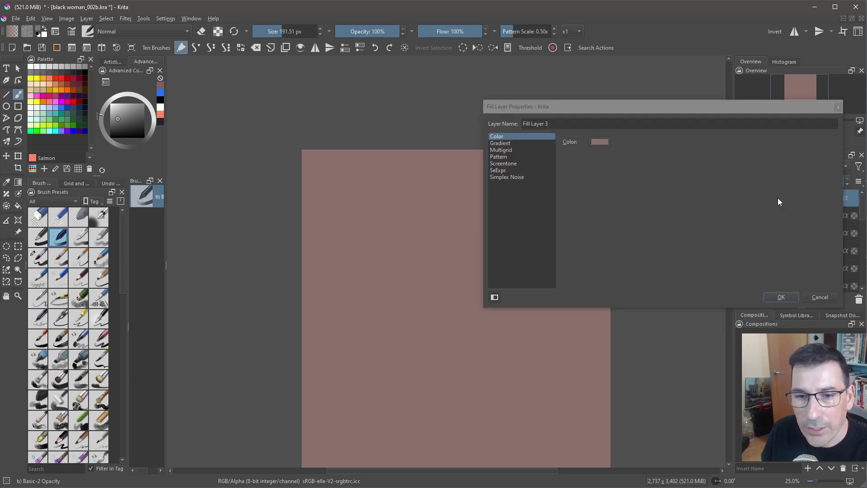
Set up a Pattern fill layer using 02_rough-canvas.png with 30° rotation.
left_click(503, 157)
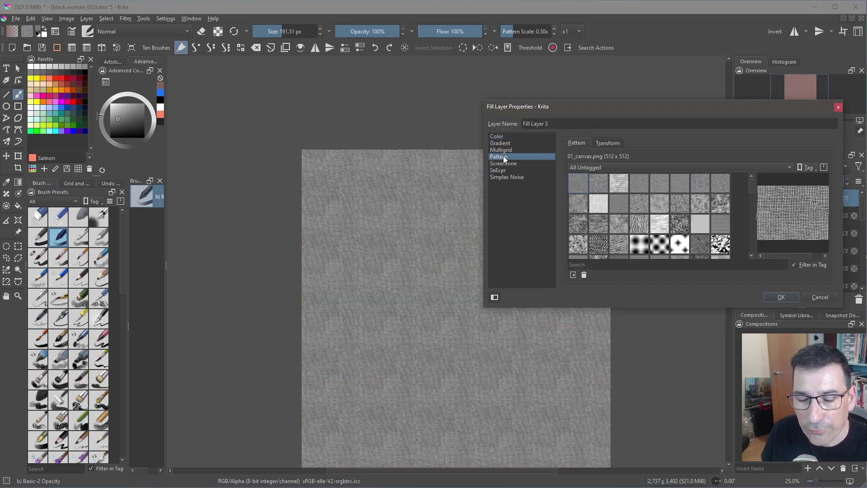
left_click(598, 184)
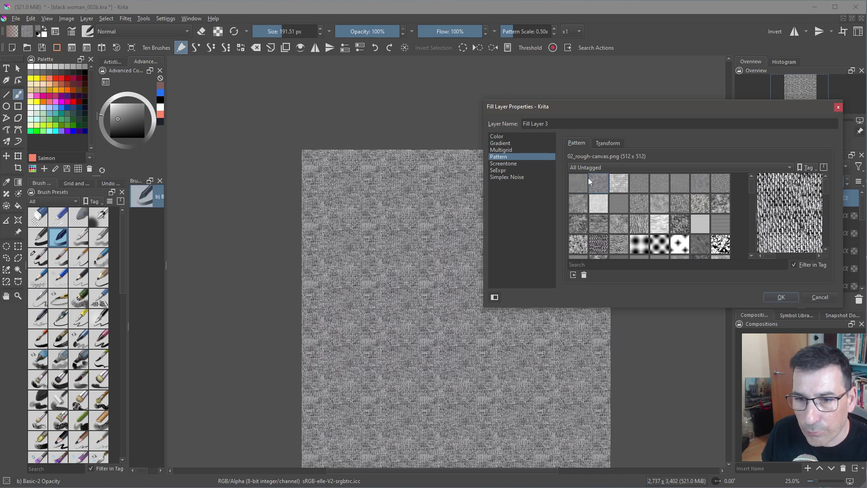
left_click_drag(615, 108, 656, 92)
key("plus")
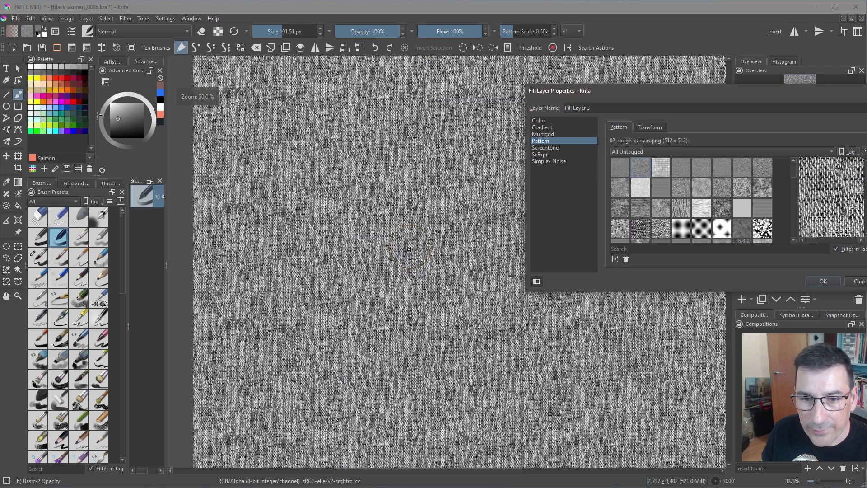
key("plus")
left_click(649, 128)
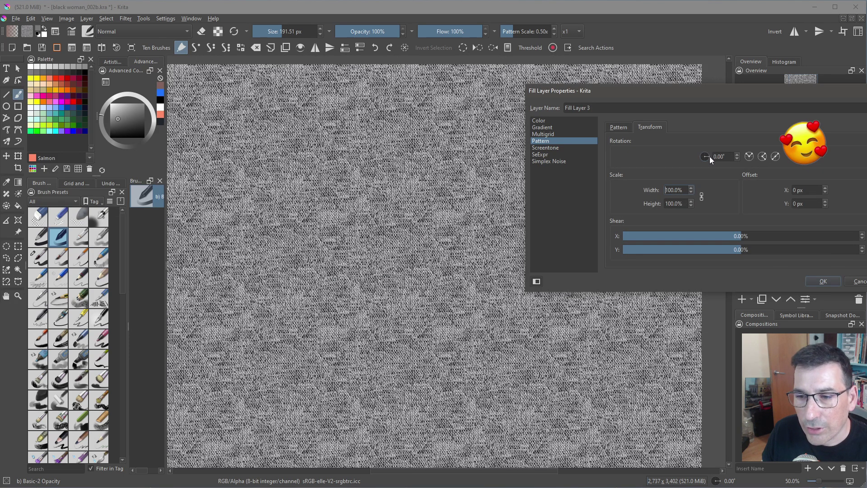
left_click_drag(710, 157, 707, 161)
key("minus")
key("minus")
key("minus")
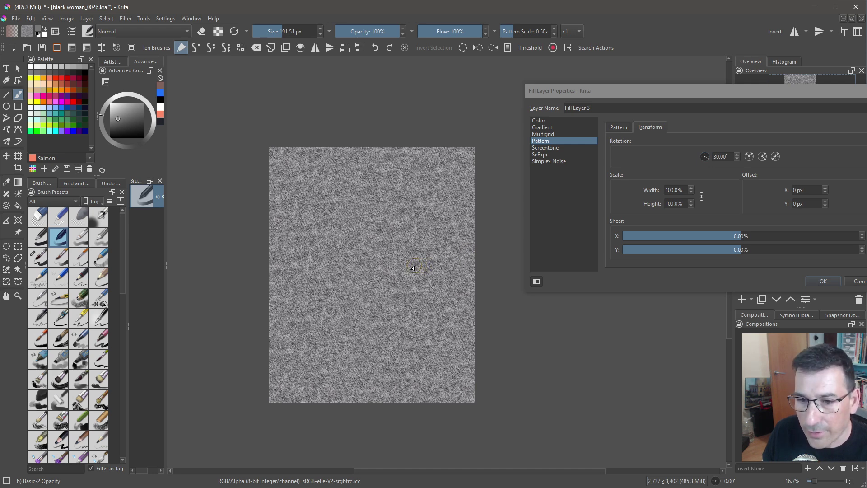
left_click_drag(678, 90, 628, 86)
Confirm the canvas fill layer in Soft Light (Photoshop) and switch to _1050517.JPG.
left_click(772, 277)
left_click(765, 170)
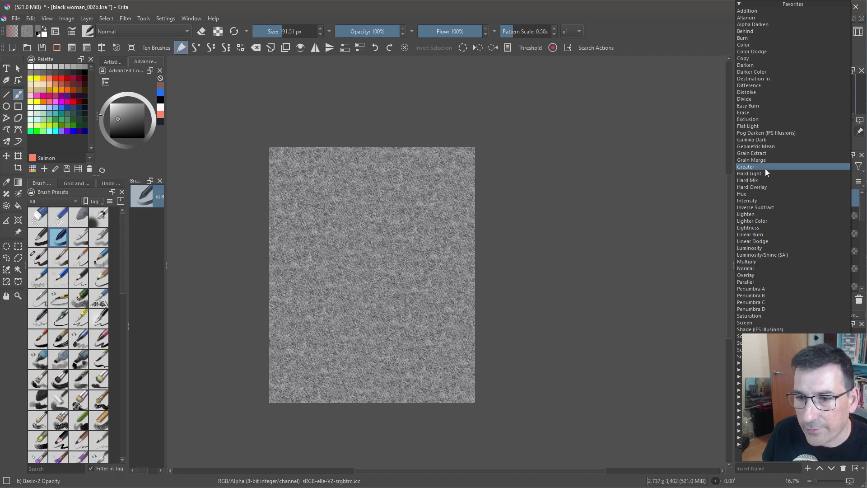
left_click(766, 261)
scroll(423, 237, "up", 5)
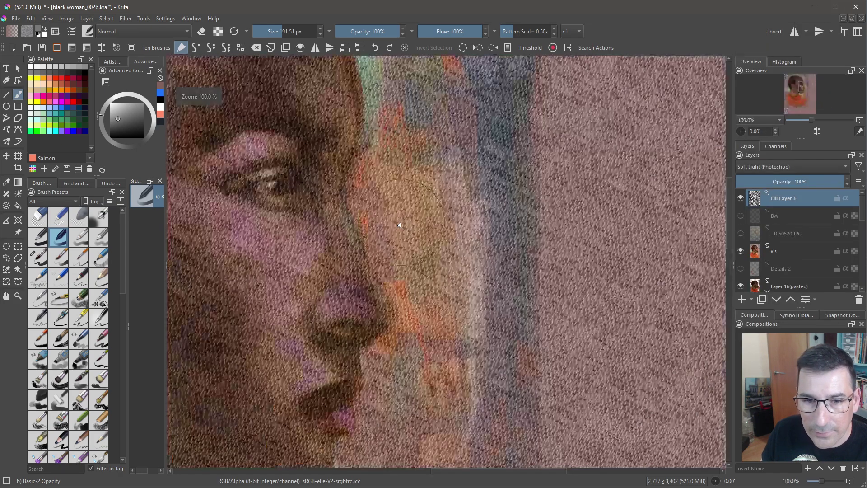
scroll(463, 226, "down", 2)
scroll(447, 224, "down", 4)
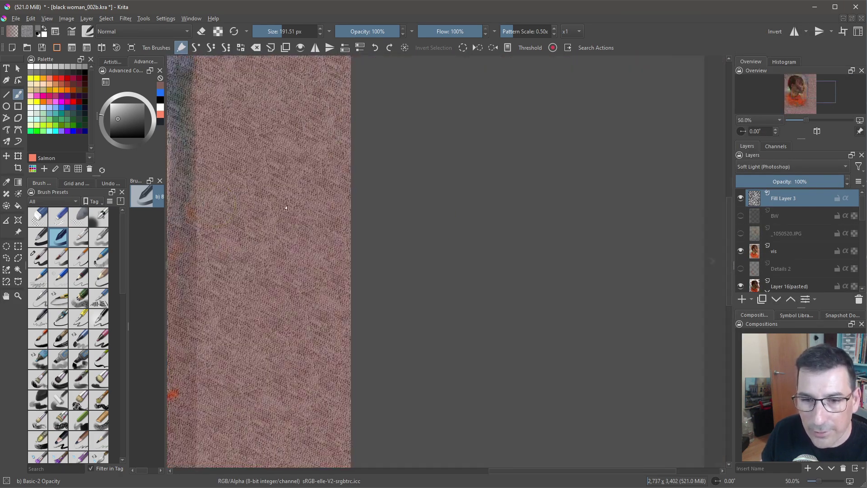
left_click(711, 264)
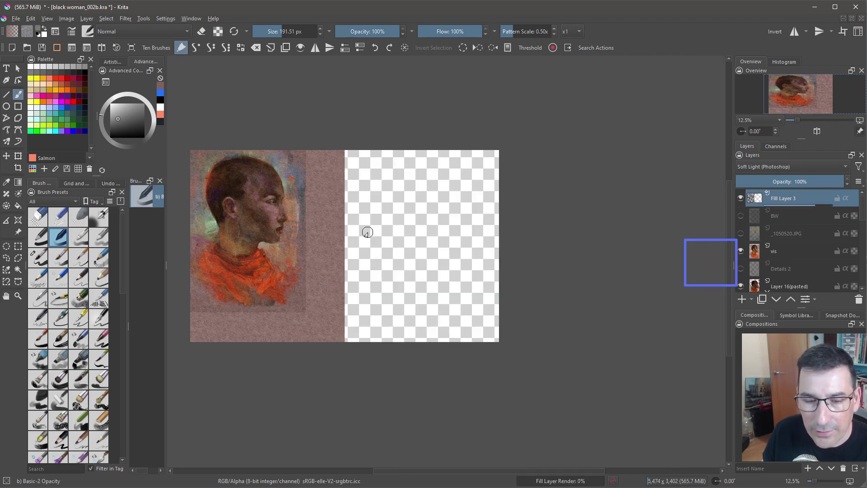
scroll(407, 220, "up", 3)
scroll(419, 213, "up", 1)
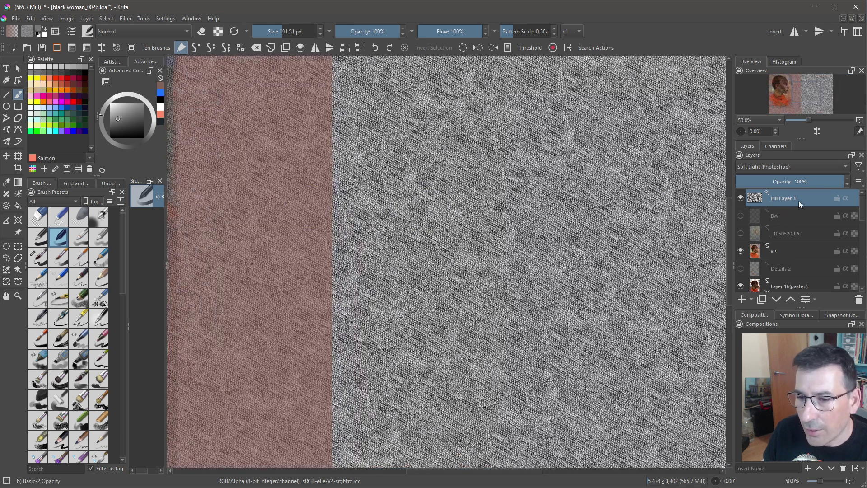
scroll(536, 229, "down", 4)
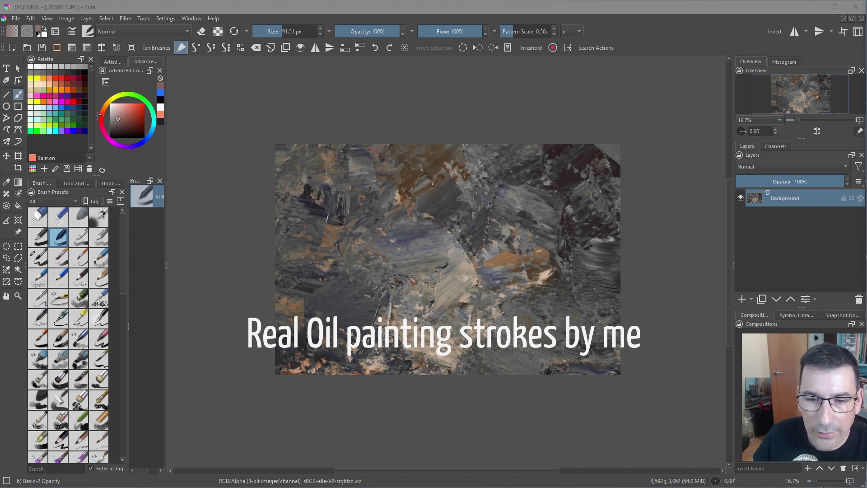
Scale the _1050517.JPG image to 1000 × 667 px with proportions constrained.
left_click(65, 18)
left_click(137, 134)
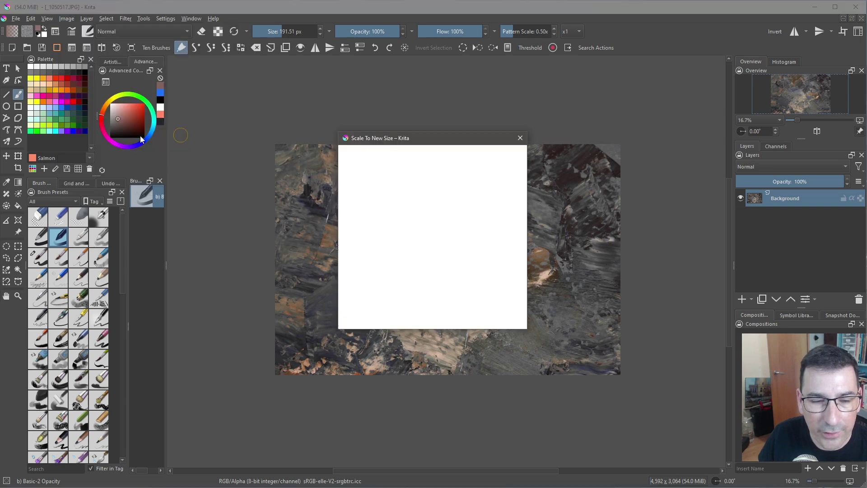
type("1000")
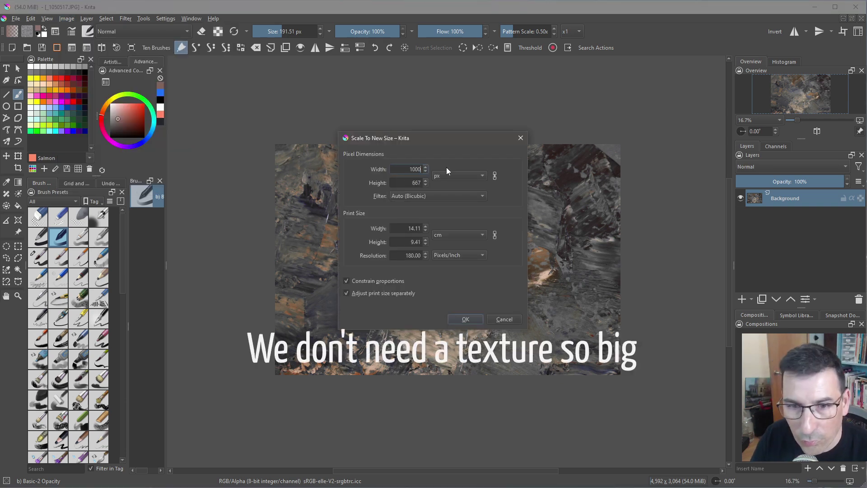
key("Return")
scroll(484, 190, "up", 4)
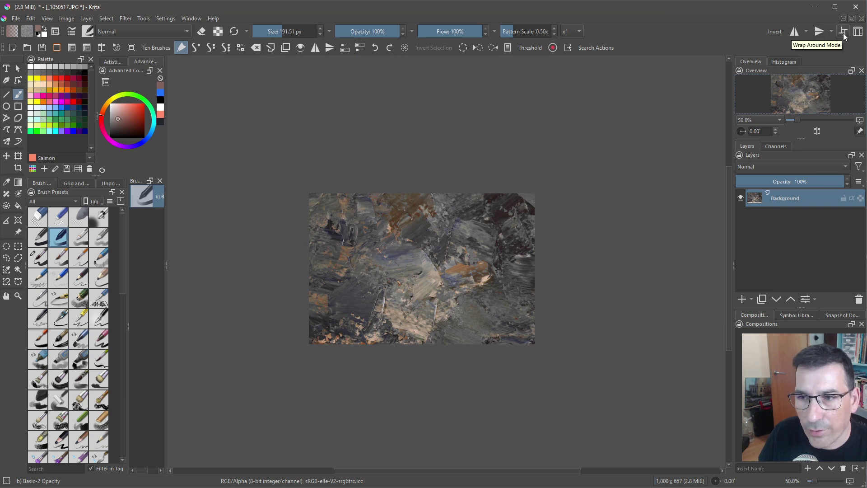
Turn on Wrap Around Mode to tile the texture and reveal its seams.
left_click(48, 19)
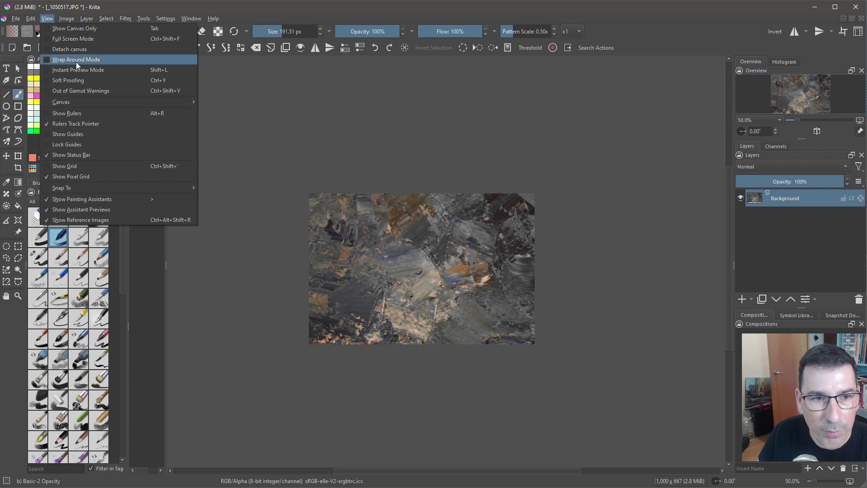
key("Escape")
left_click(843, 32)
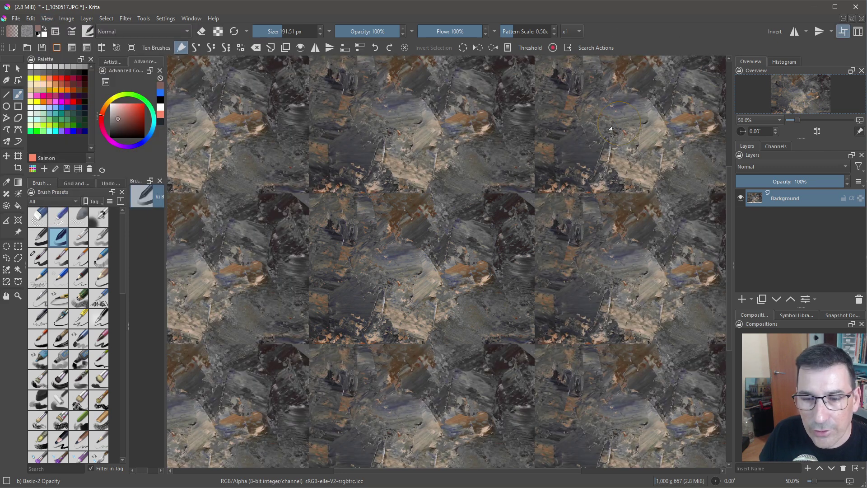
scroll(468, 185, "up", 1)
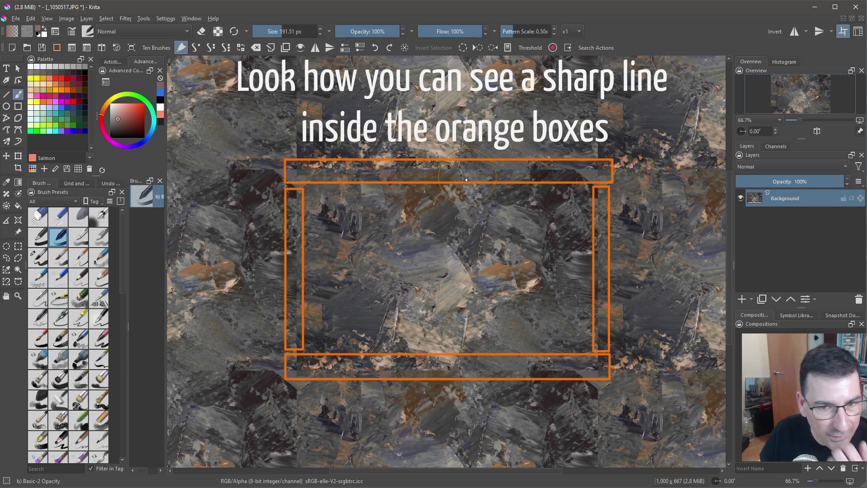
left_click_drag(123, 276, 119, 383)
Clone texture over a seam from a Ctrl-picked source with the Clone Tool, then undo it.
left_click(55, 342)
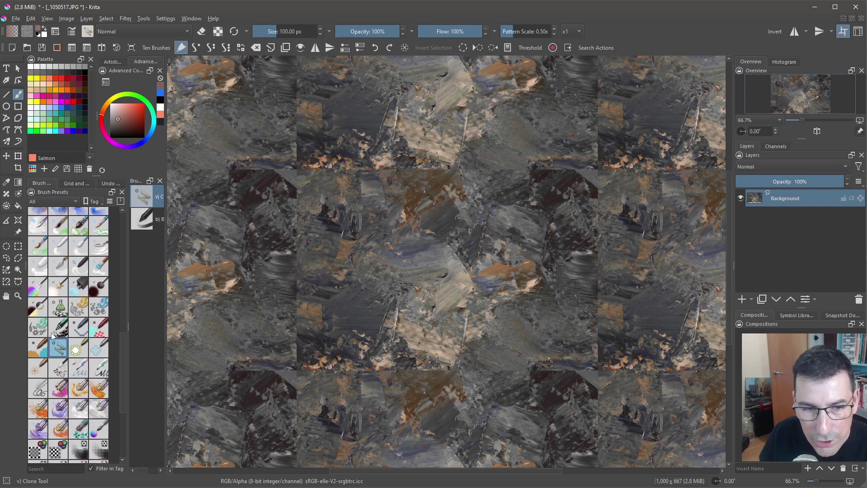
left_click(421, 195, "ctrl")
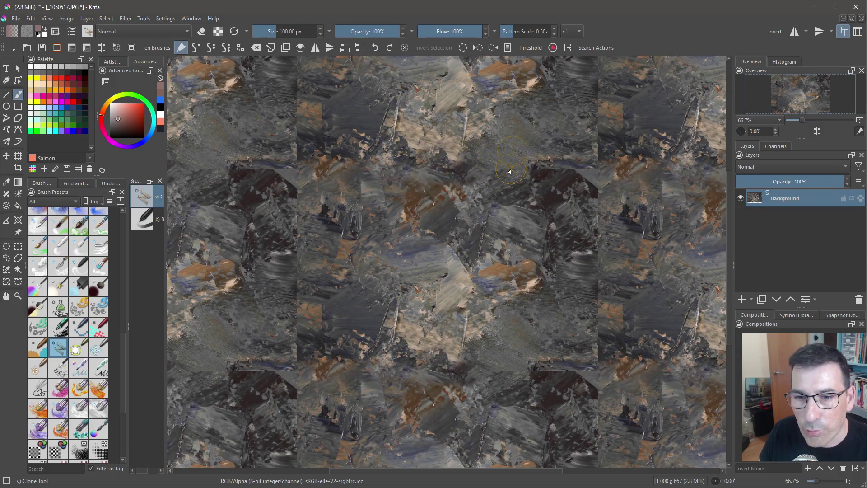
mouse_move(562, 183)
left_mouse_down()
mouse_move(549, 177)
mouse_move(589, 170)
left_mouse_up()
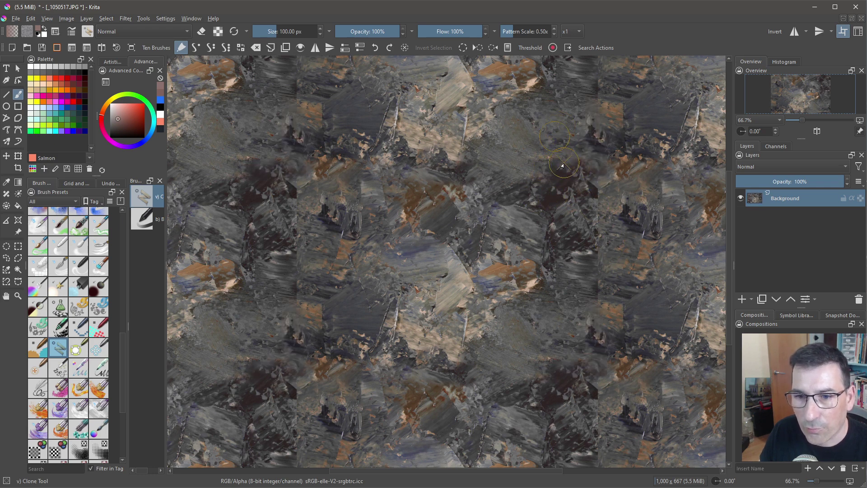
key("ctrl+z")
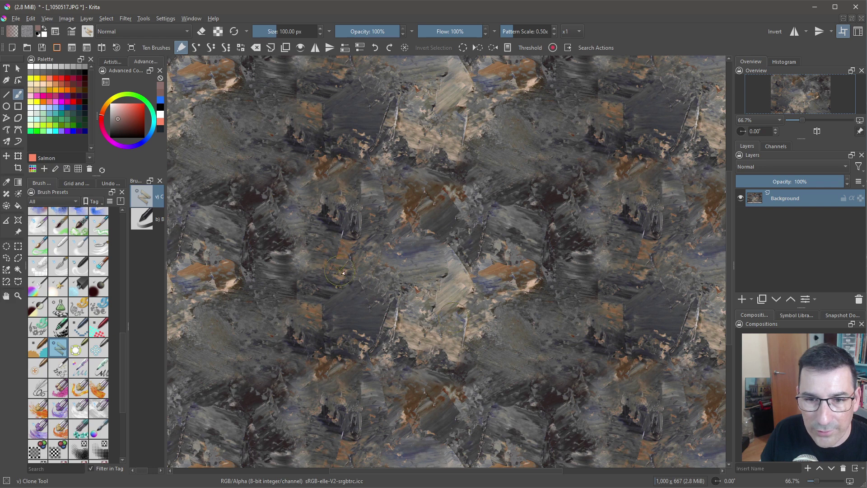
left_click(71, 31)
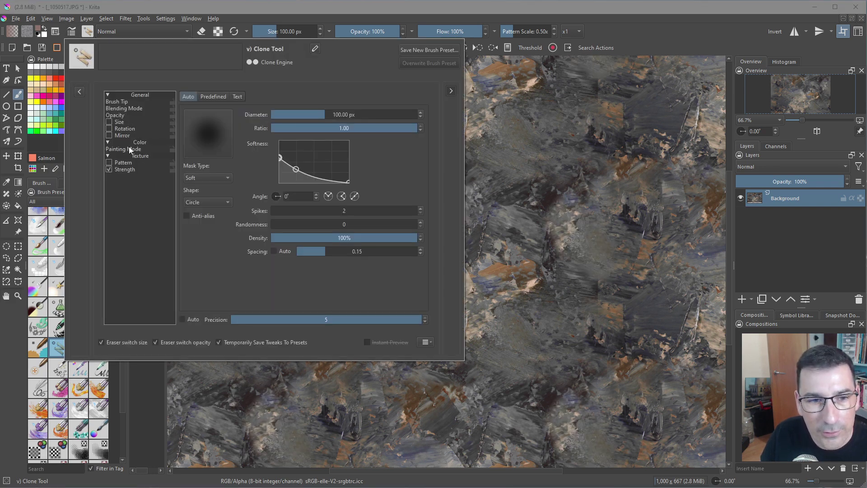
left_click(129, 149)
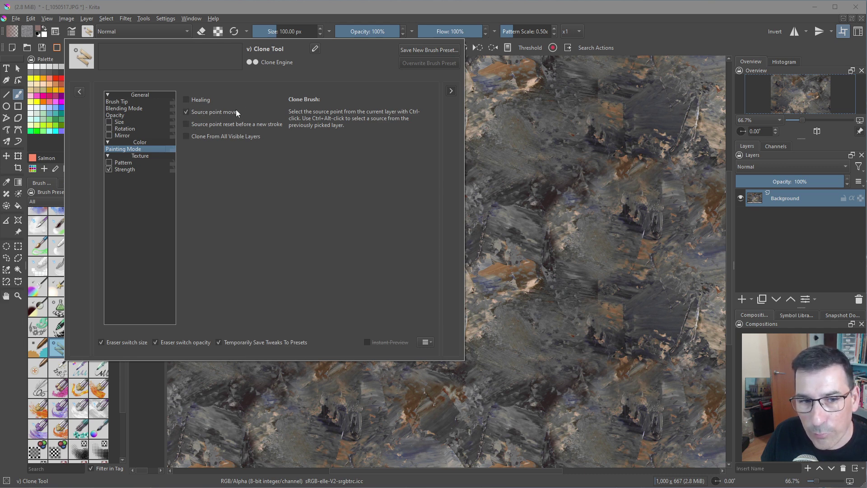
left_click(471, 264)
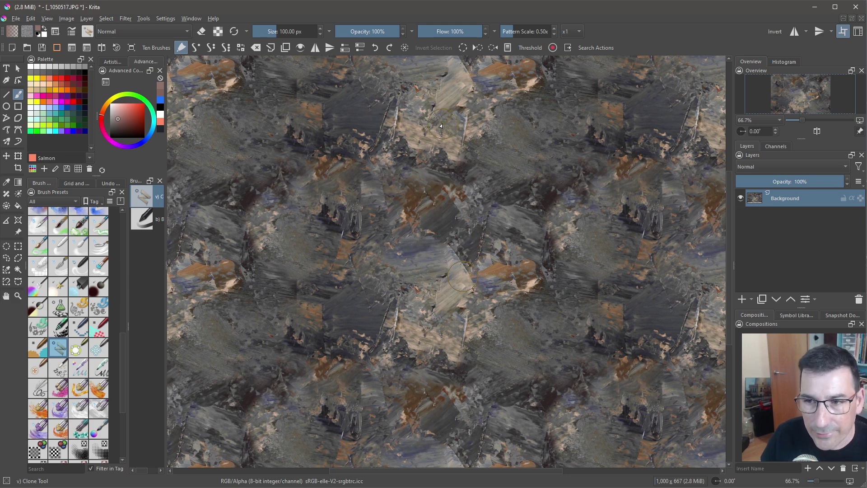
Disable Wrap Around, select all, and make a custom pattern from the current layer.
left_click(843, 32)
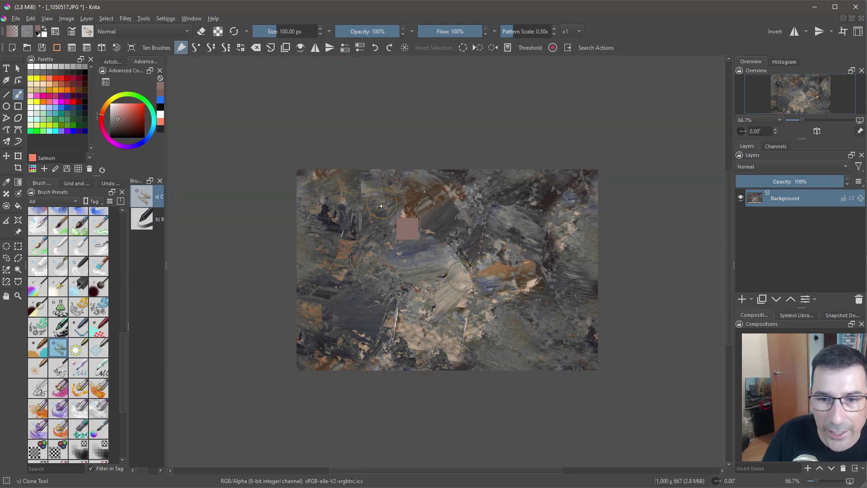
key("ctrl+a")
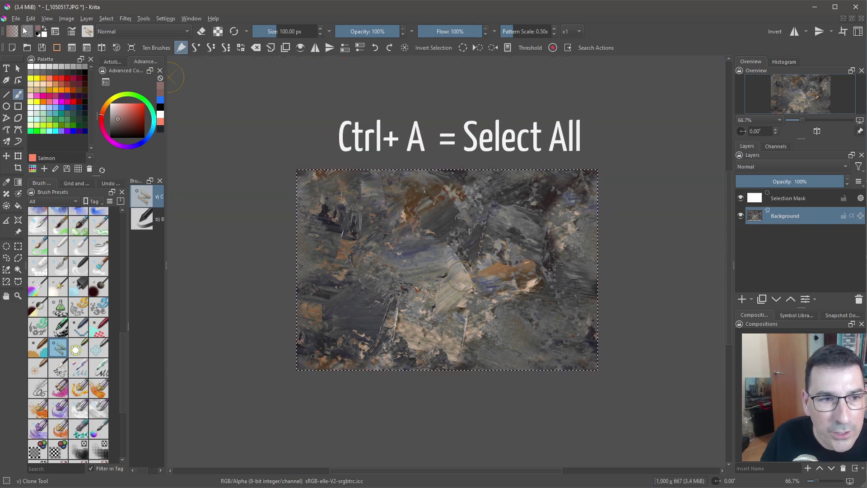
left_click(27, 31)
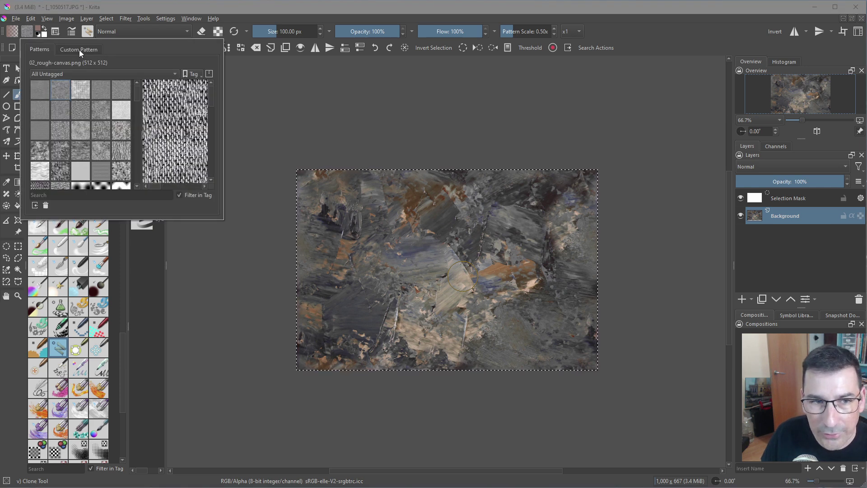
left_click(80, 49)
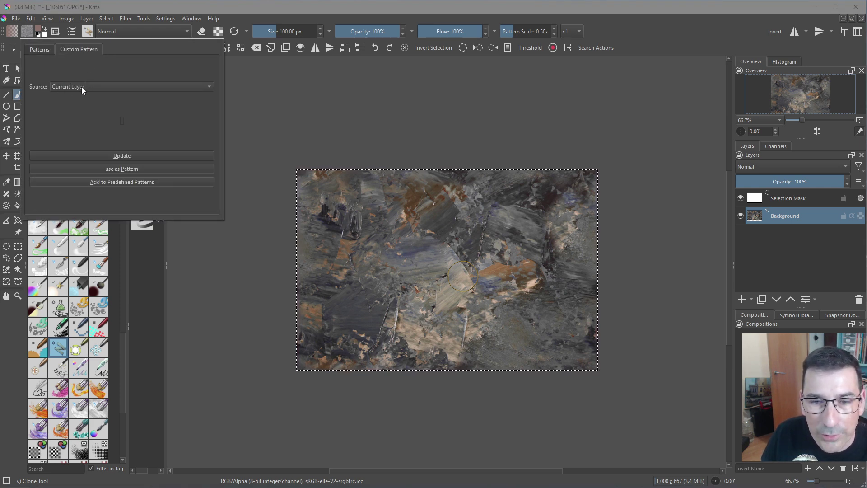
left_click(82, 87)
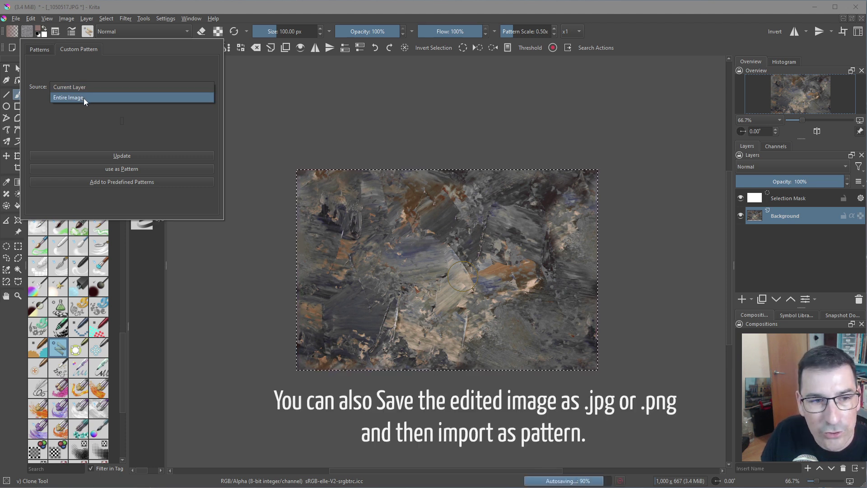
left_click(89, 91)
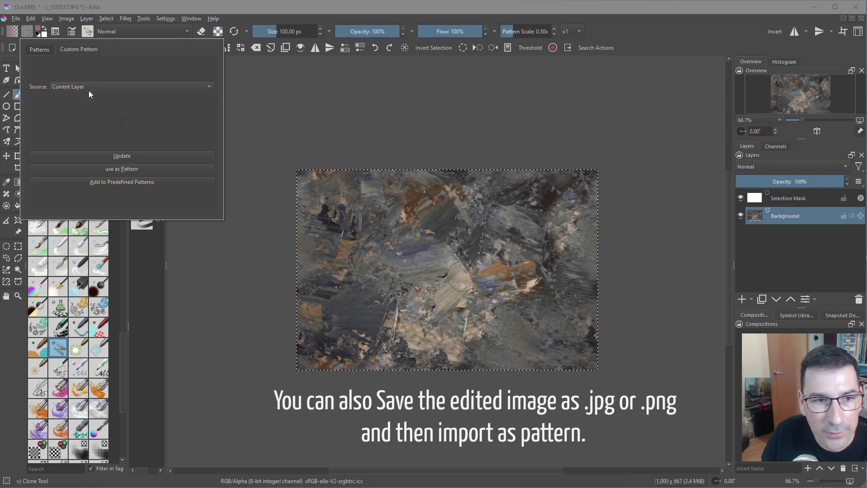
Switch to the portrait document and delete the grey texture Fill Layer 3.
left_click(130, 179)
left_click(191, 18)
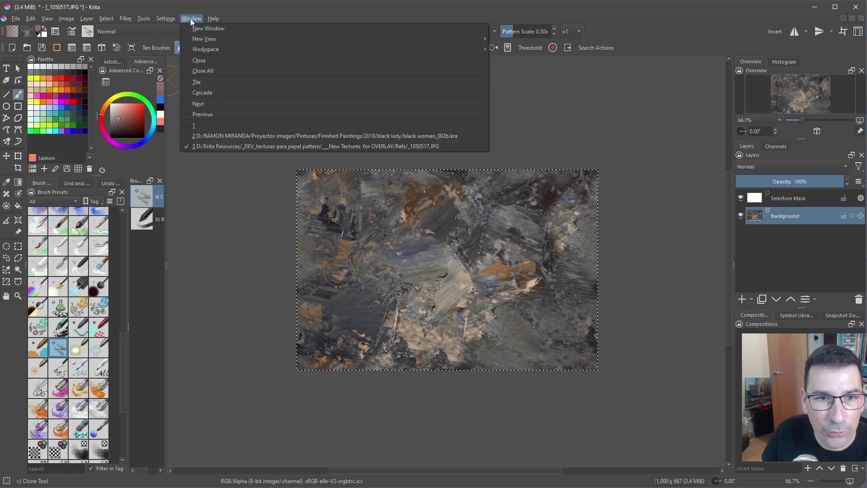
left_click(220, 126)
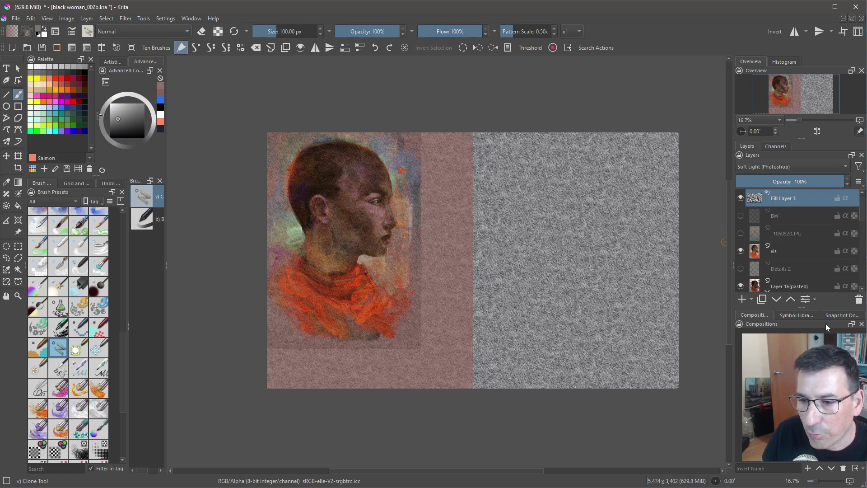
left_click(858, 298)
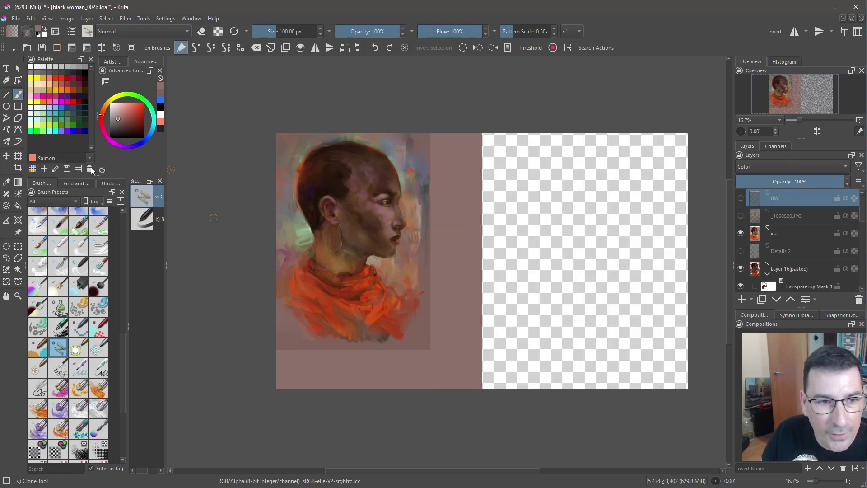
Crop the canvas around the portrait to 1986 × 2814 px.
left_click(19, 168)
mouse_move(278, 136)
left_mouse_down()
mouse_move(371, 233)
mouse_move(427, 345)
left_mouse_up()
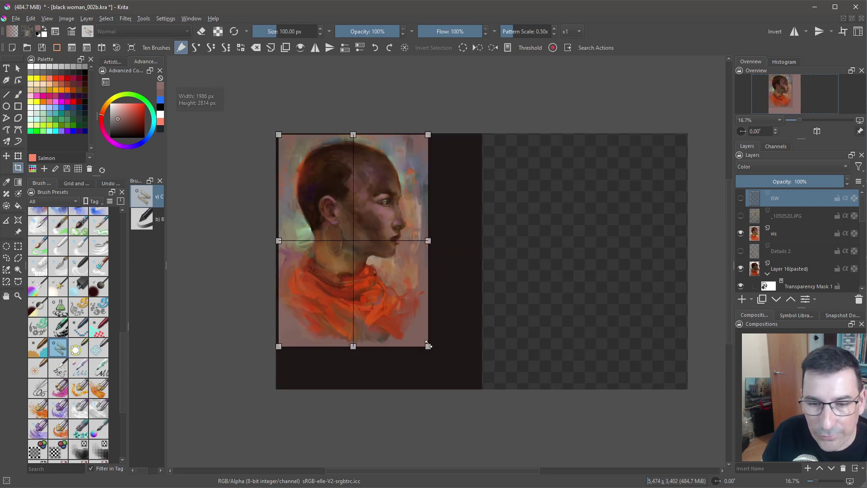
key("Return")
Add a new empty paint layer to the portrait.
key("Insert")
key("plus")
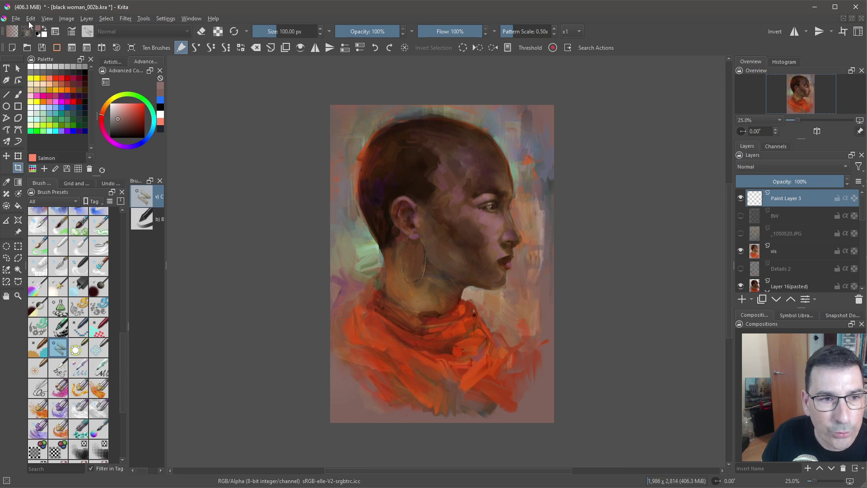
left_click(32, 19)
Fill the new paint layer with the tiled oil-strokes custom pattern.
left_click(24, 32)
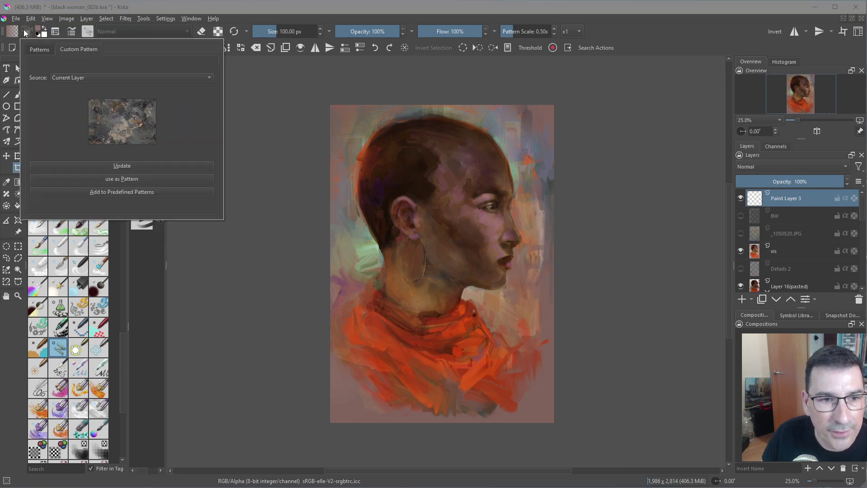
left_click(30, 19)
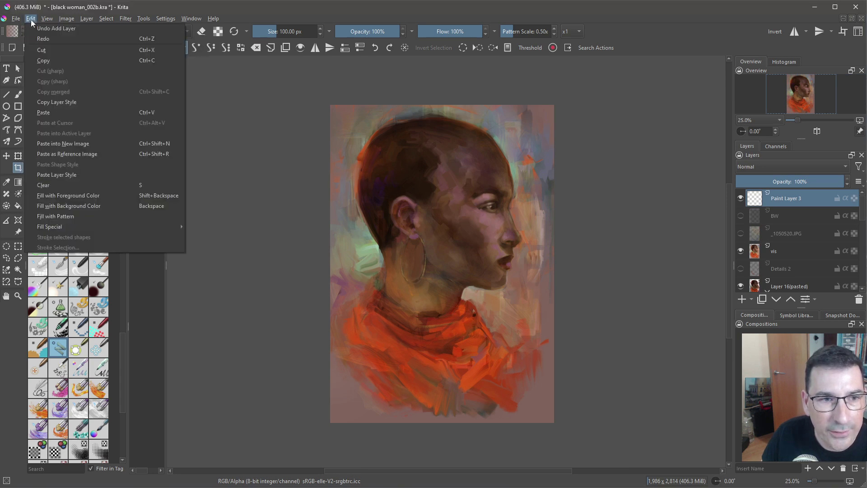
left_click(13, 31)
left_click(30, 19)
left_click(92, 215)
scroll(492, 216, "up", 3)
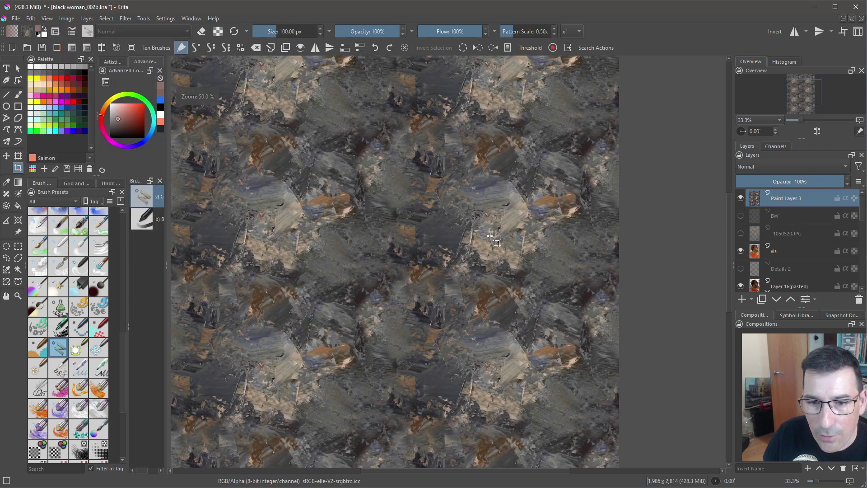
scroll(492, 216, "down", 2)
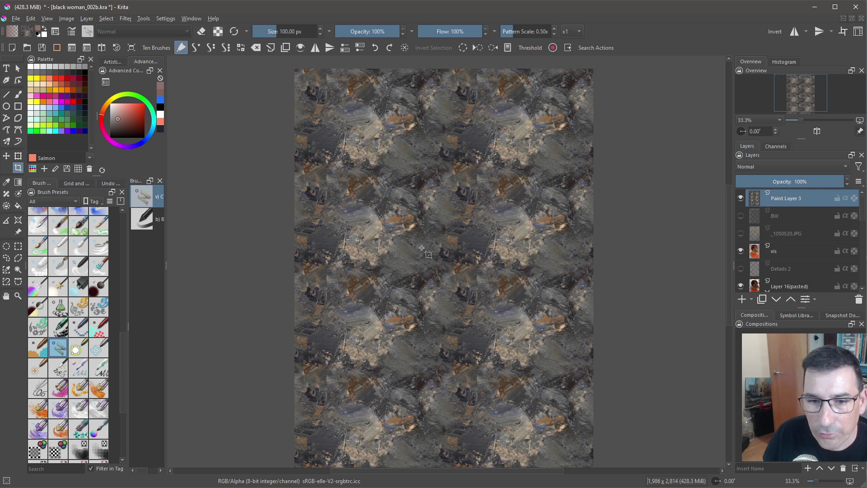
left_click(789, 166)
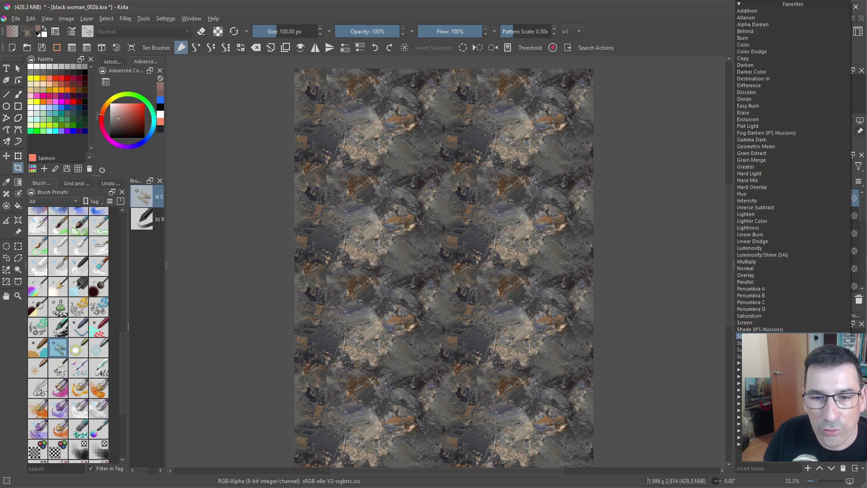
Blend the texture layer in Soft Light, then view the 1050517.JPG texture at 100%.
left_click(745, 336)
scroll(483, 252, "up", 1)
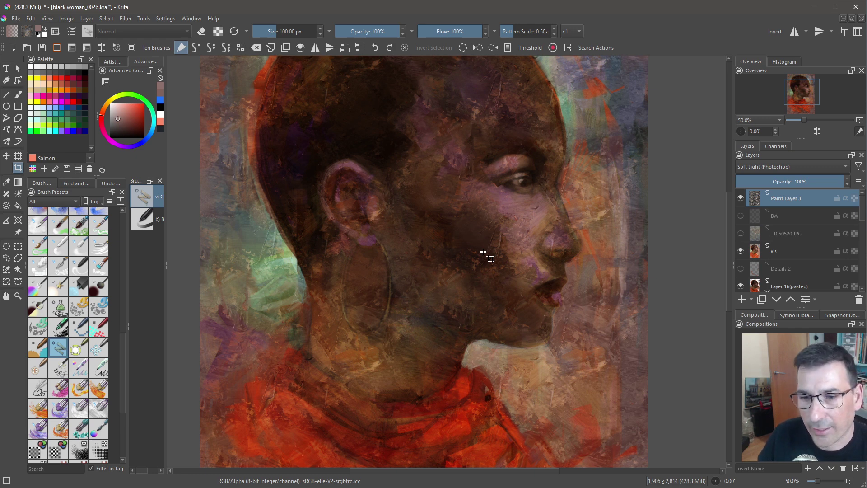
scroll(483, 253, "down", 3)
scroll(480, 257, "up", 1)
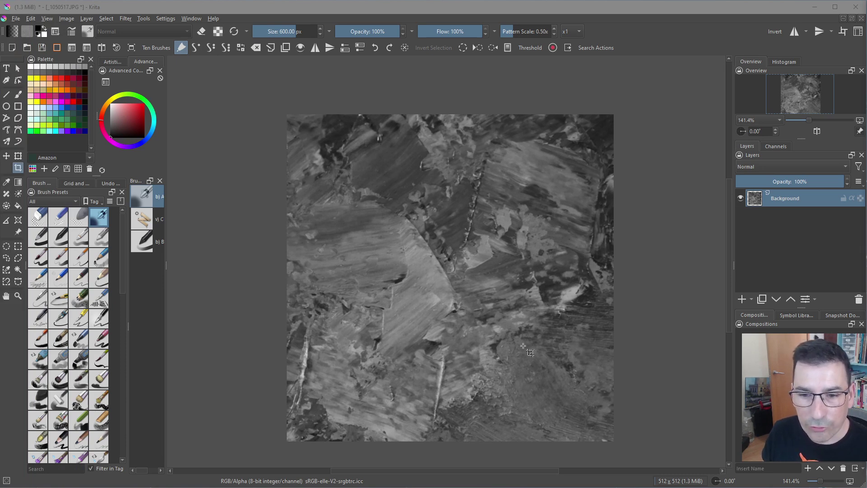
left_click_drag(576, 340, 511, 321)
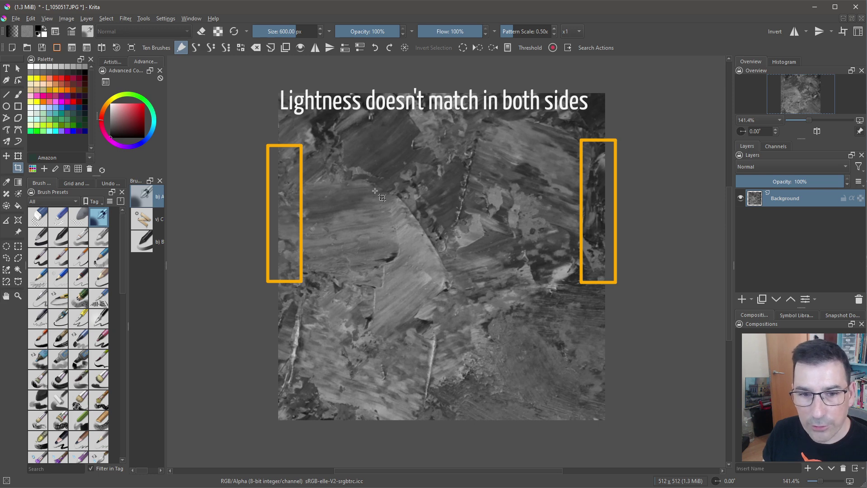
key("1")
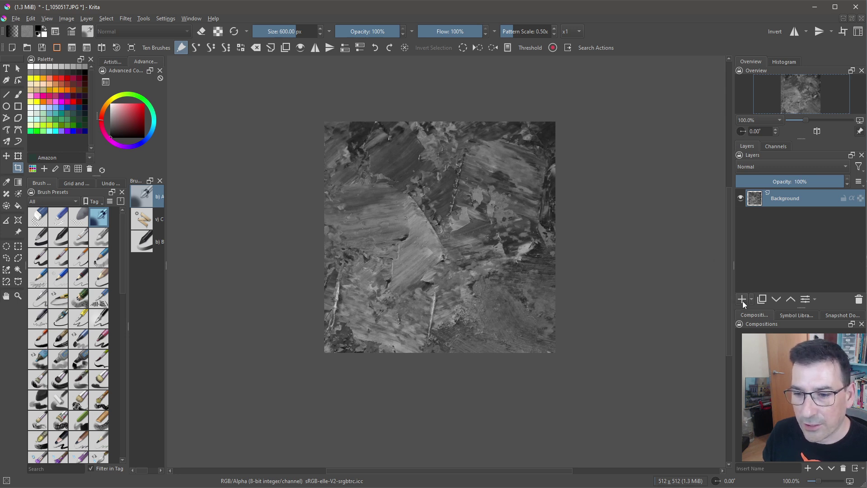
Duplicate the Background layer and Gaussian-blur the copy with a 98.73 px radius.
left_click(761, 300)
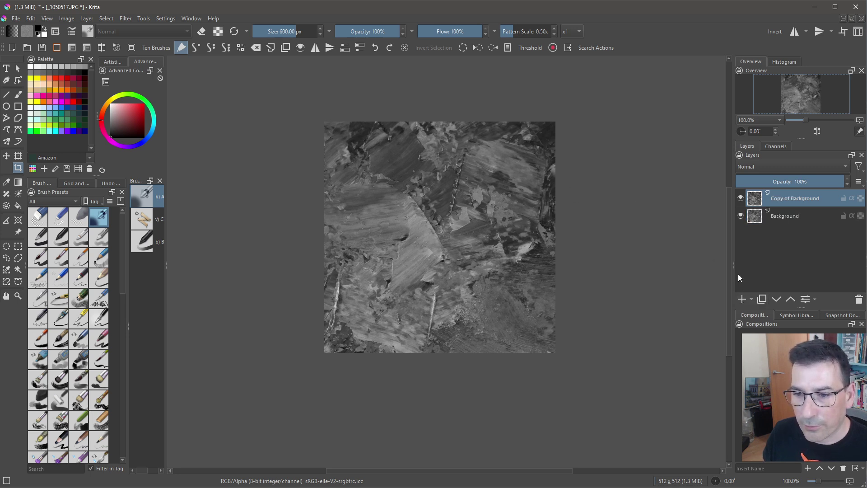
left_click(127, 18)
mouse_move(136, 71)
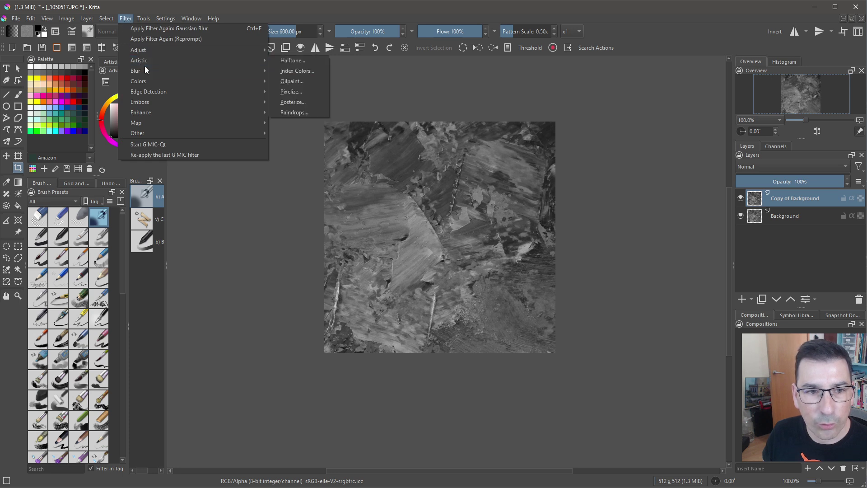
left_click(286, 84)
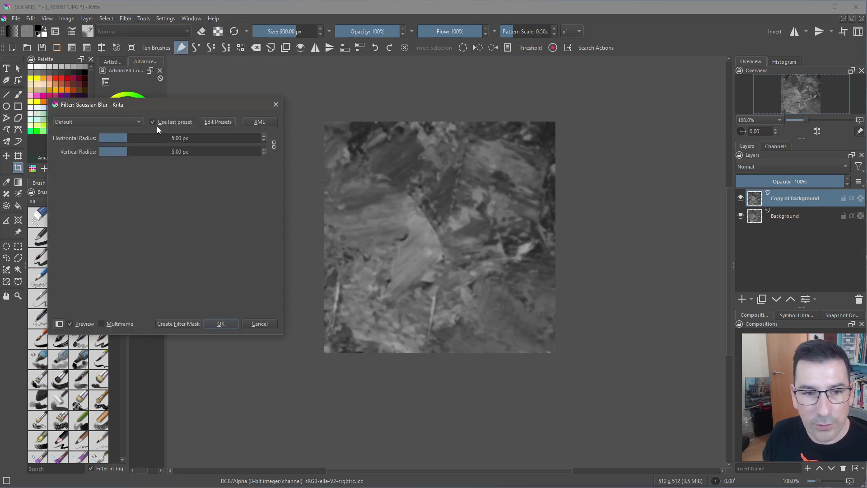
left_click_drag(151, 137, 174, 138)
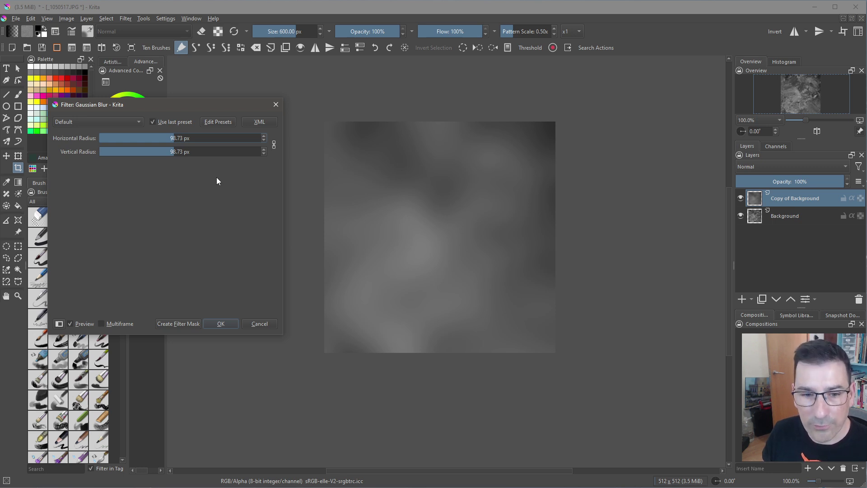
key("Return")
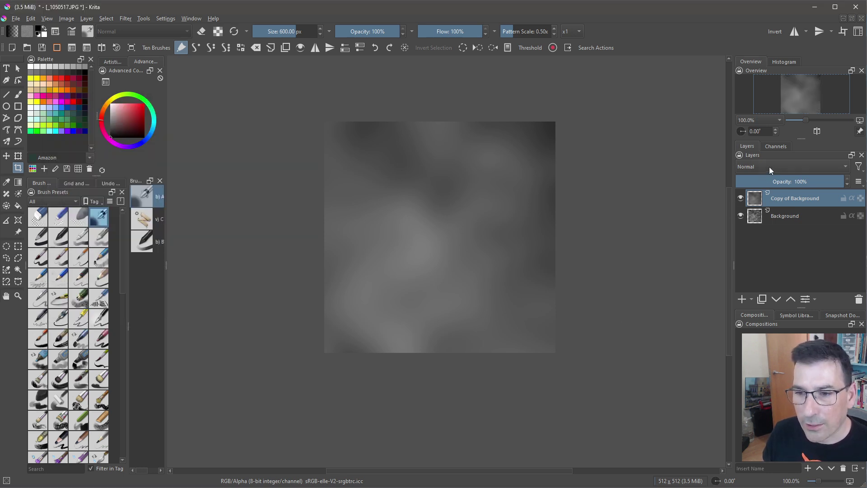
Set the blurred copy to Grain Extract and enable Wrap Around Mode to check seams.
left_click(768, 166)
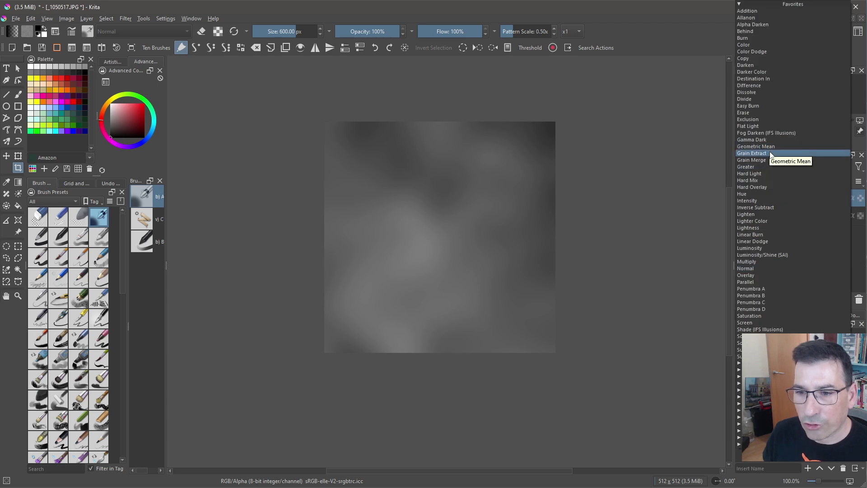
left_click(768, 153)
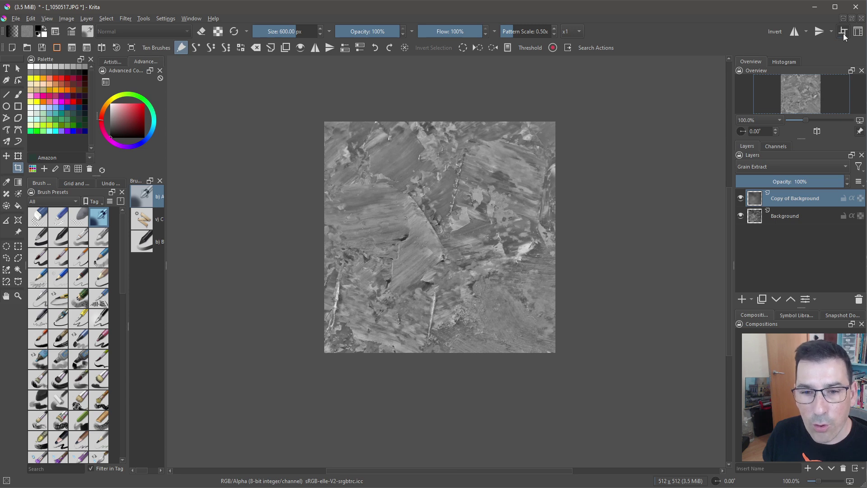
left_click(843, 34)
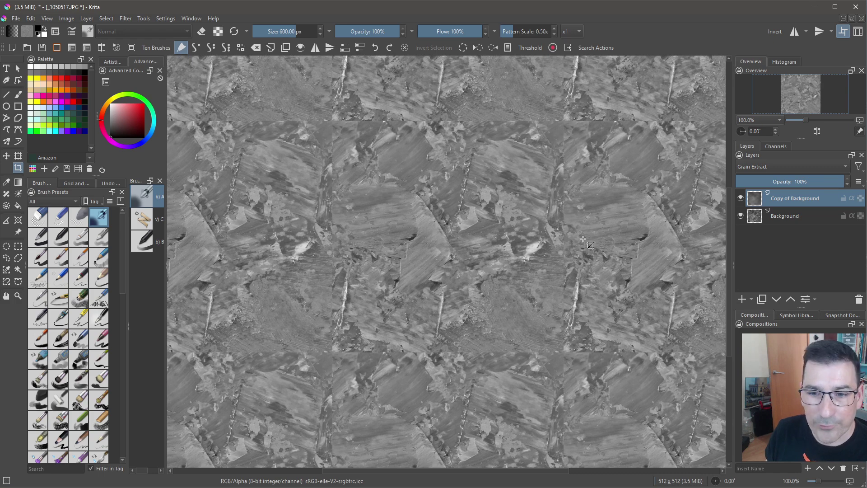
scroll(522, 196, "up", 3)
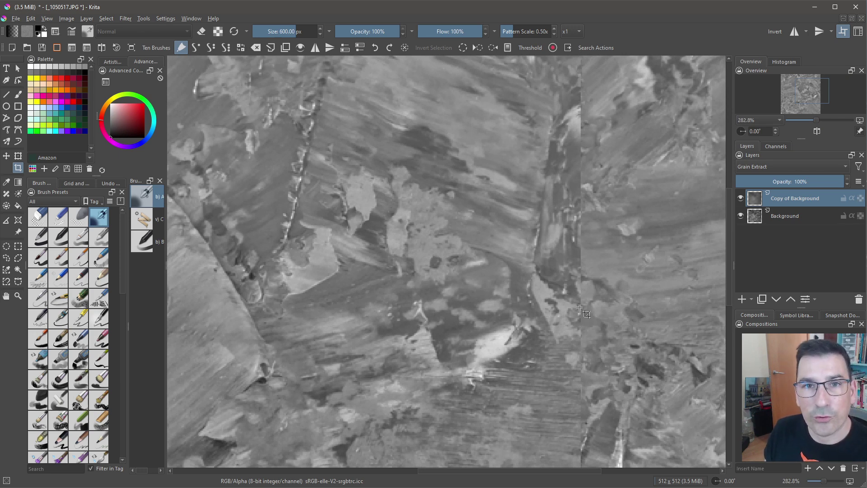
scroll(594, 203, "down", 4)
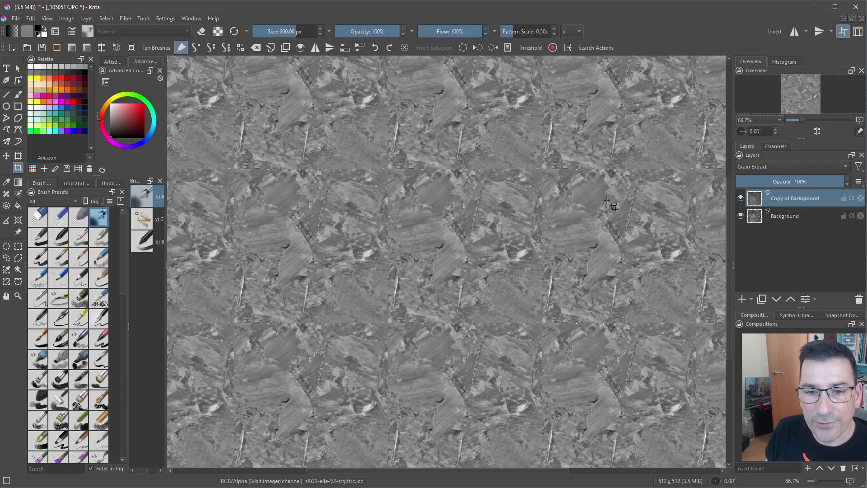
Offset the texture by x/2, y/2 and inspect its seams in wrap-around view.
left_click(843, 31)
scroll(444, 258, "up", 2)
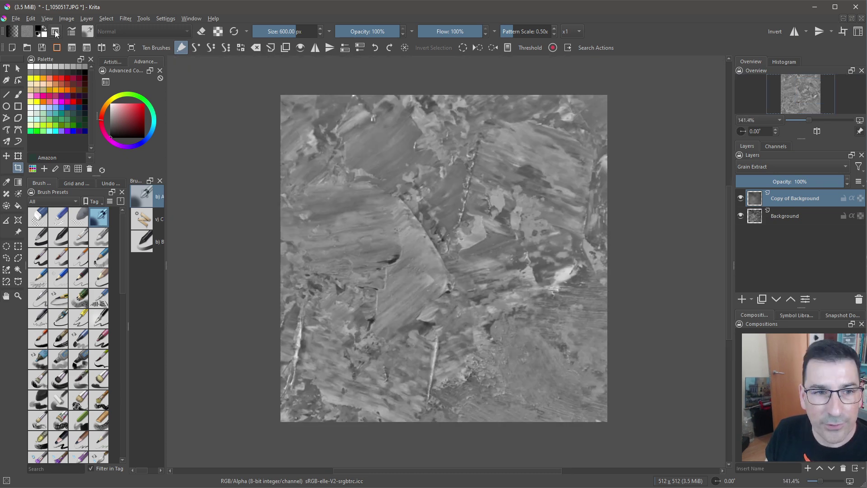
left_click(66, 19)
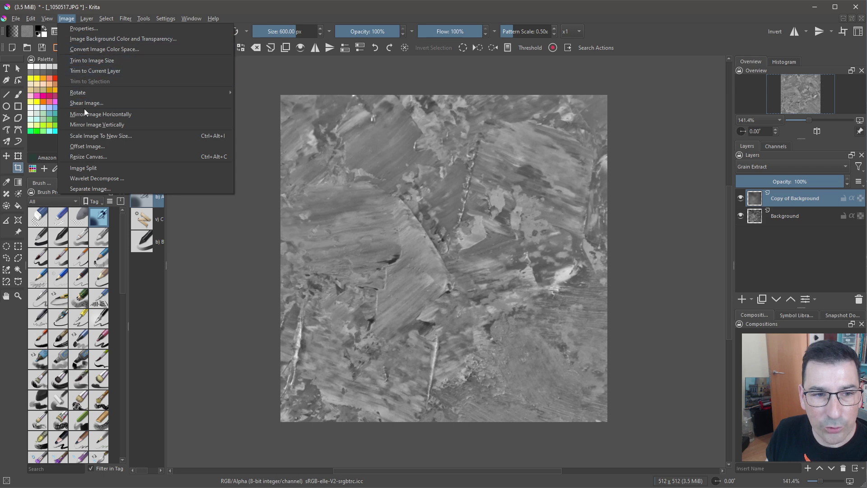
left_click(103, 145)
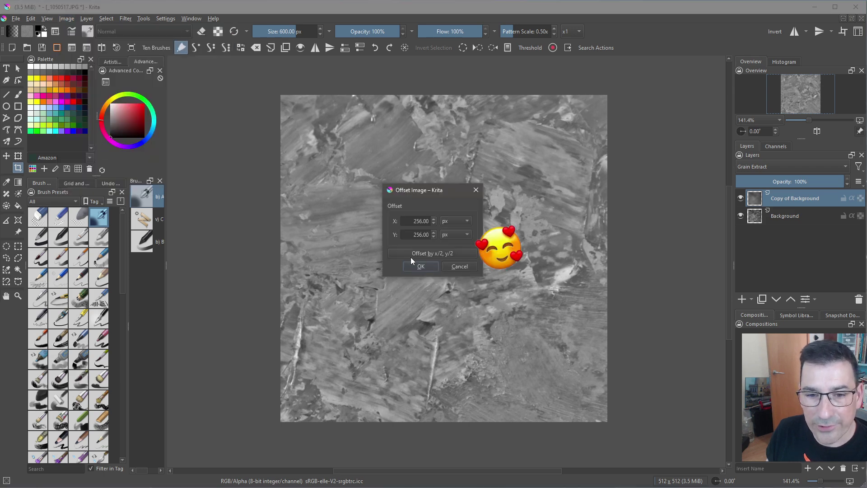
key("Return")
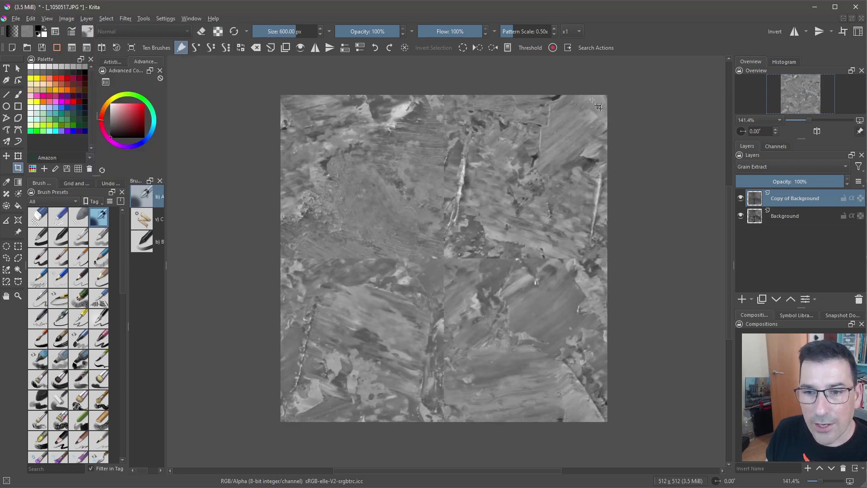
left_click(842, 31)
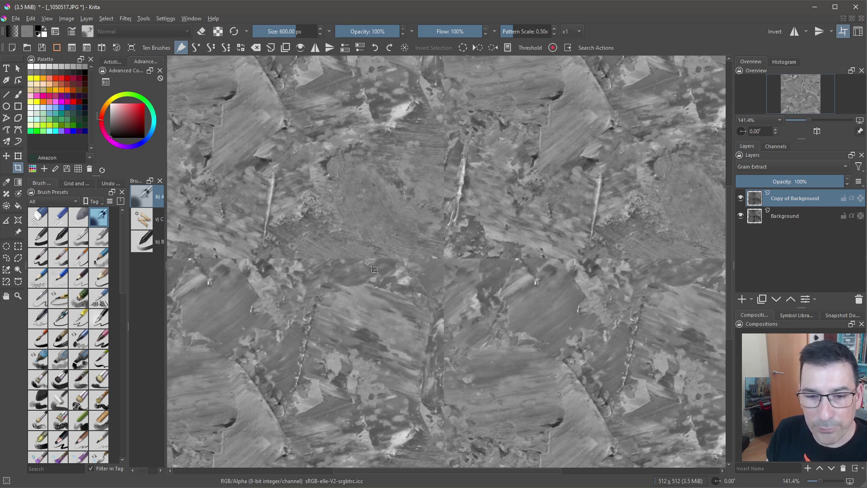
scroll(389, 242, "up", 1)
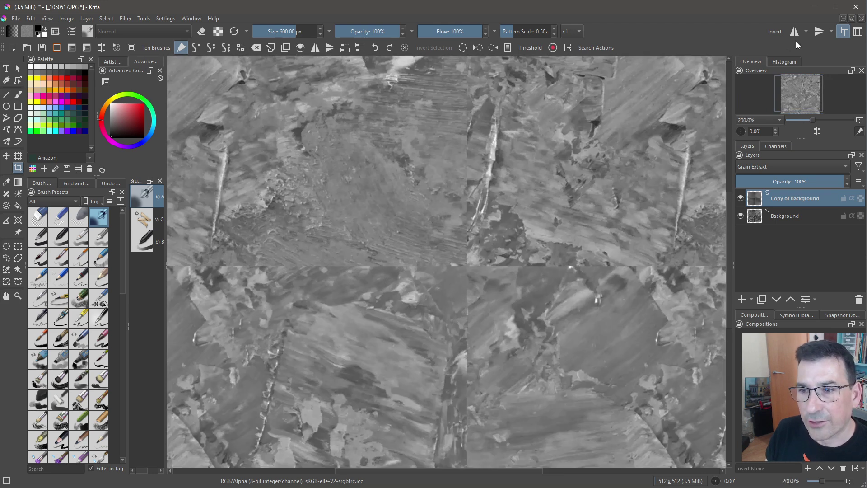
left_click(844, 34)
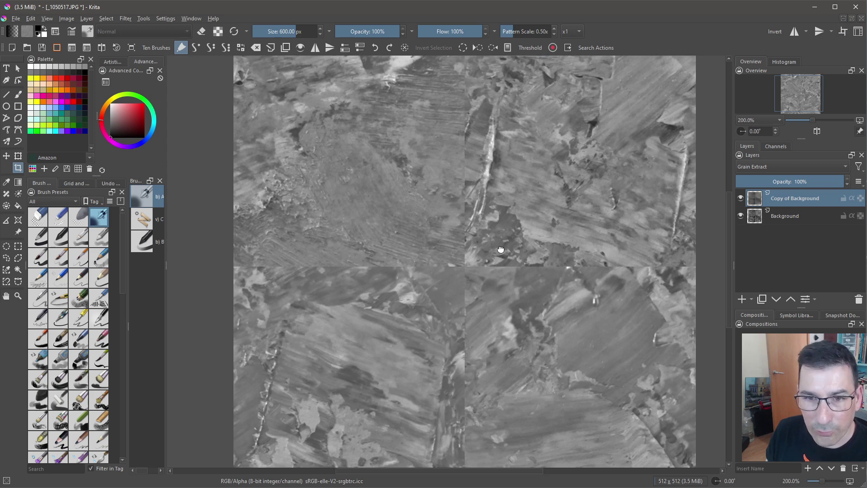
scroll(489, 247, "down", 1)
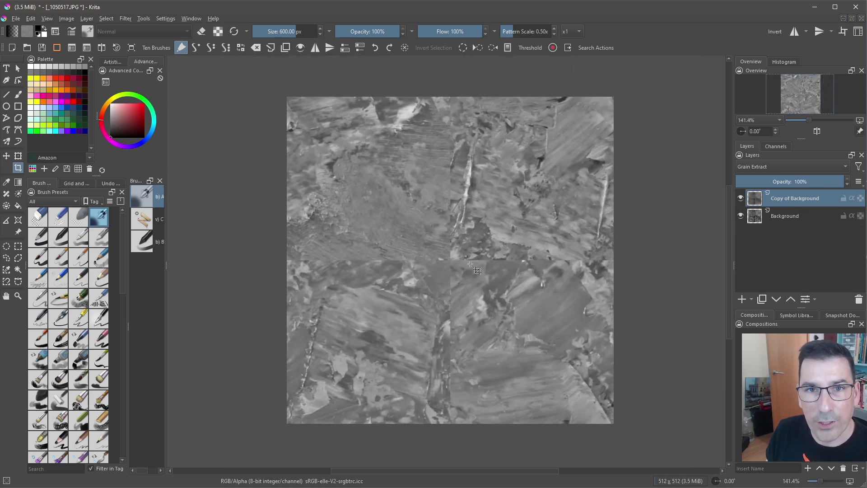
scroll(471, 265, "up", 1)
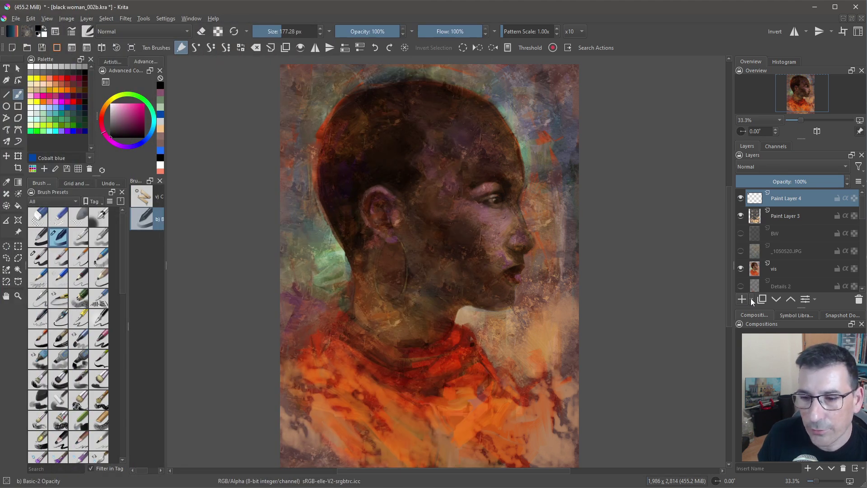
Create a new filter layer previewing the Artistic > Halftone filter on the portrait.
left_click(751, 298)
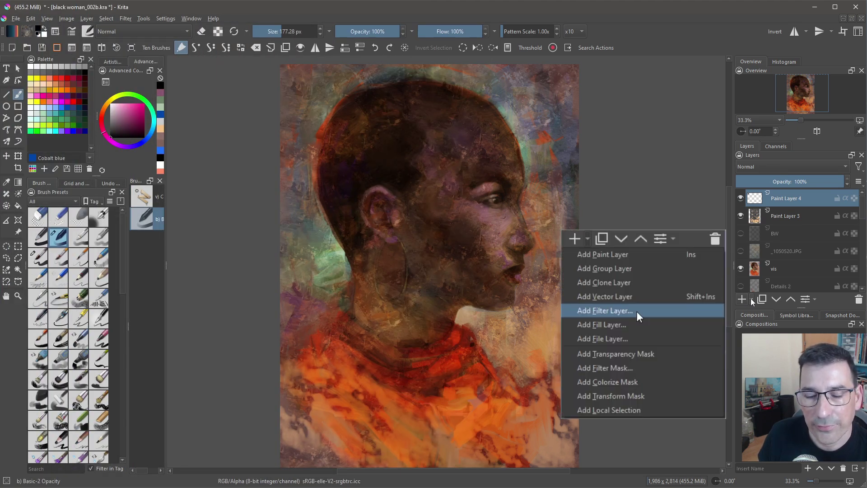
left_click(637, 311)
left_click(751, 301)
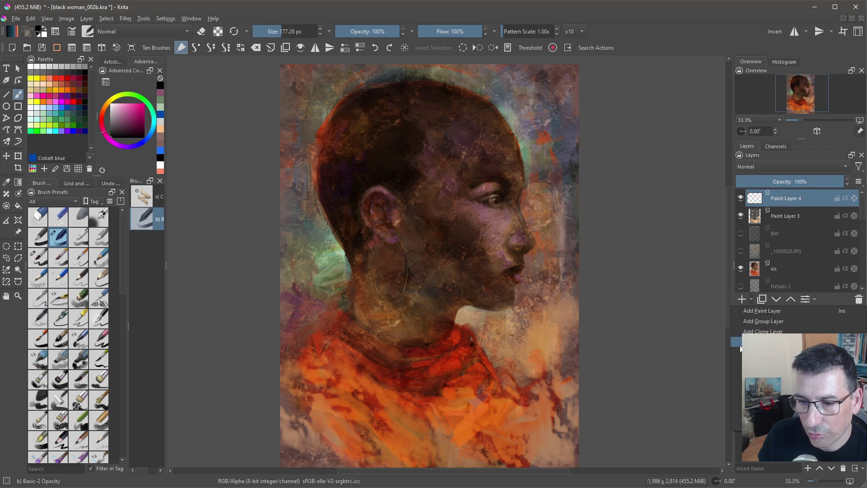
left_click(766, 312)
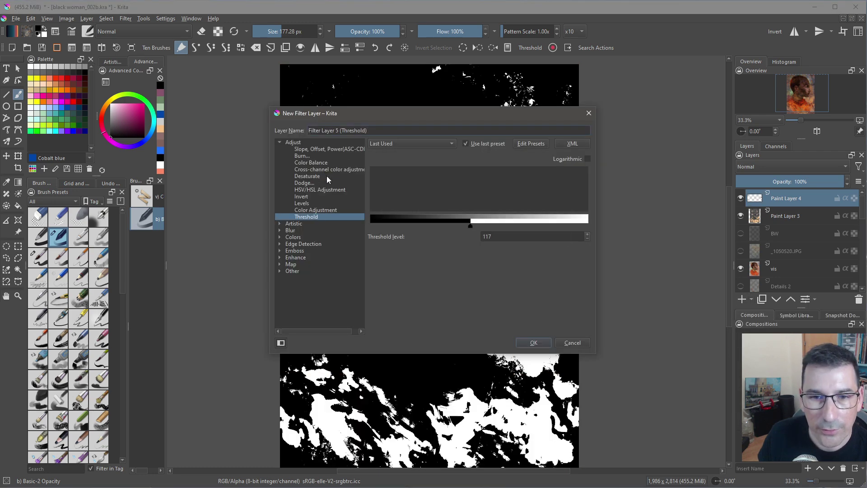
mouse_move(379, 117)
left_mouse_down()
mouse_move(572, 85)
mouse_move(562, 89)
left_mouse_up()
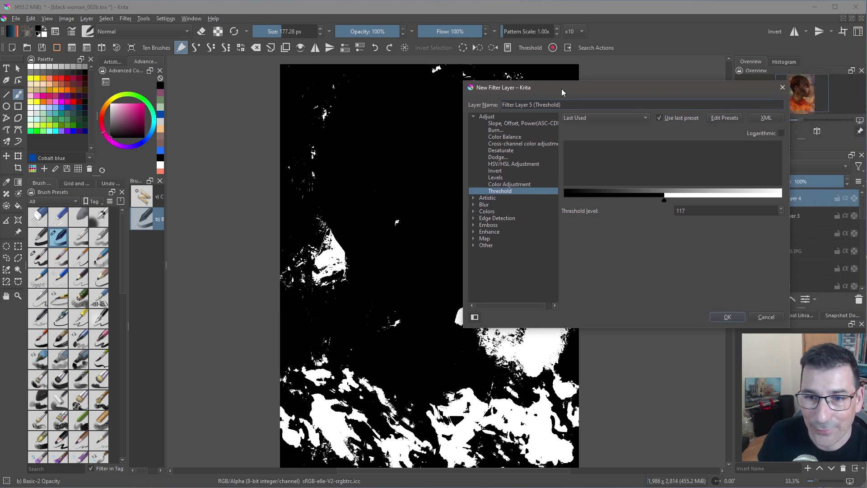
left_click(474, 198)
left_click(497, 205)
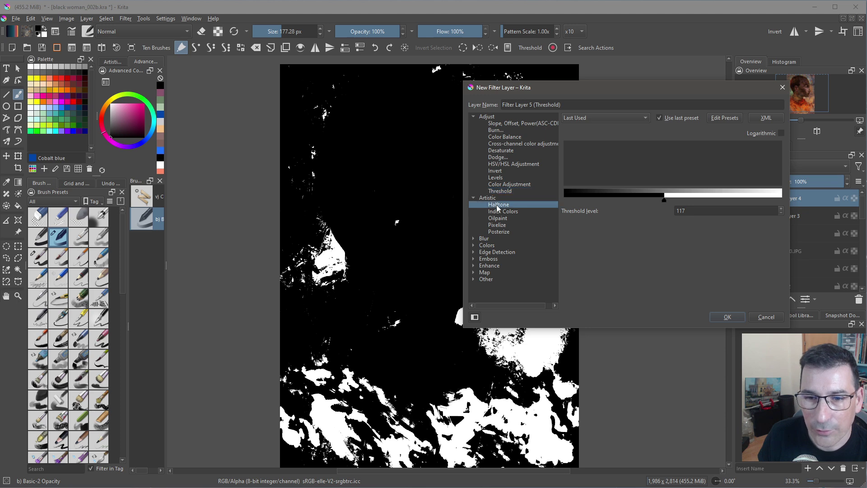
left_click_drag(589, 85, 135, 69)
Set the halftone generator to Pattern using the Canvas Florian 01 pattern.
left_click(354, 206)
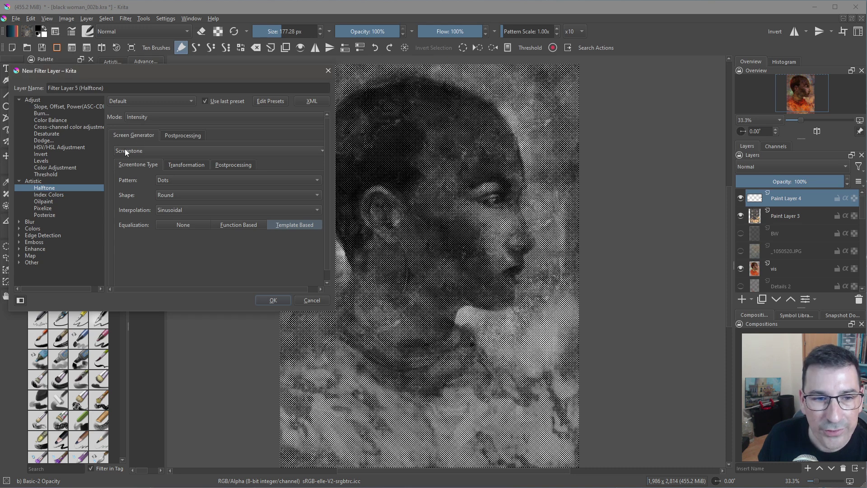
left_click(150, 150)
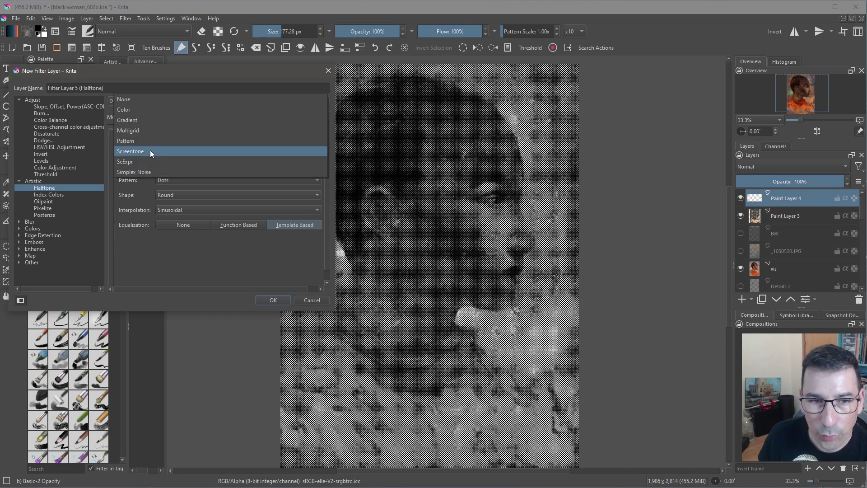
left_click(149, 140)
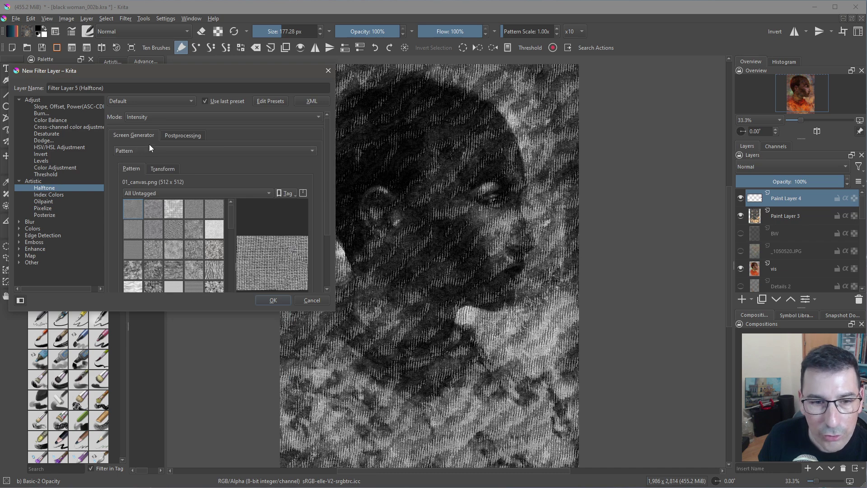
left_click(181, 225)
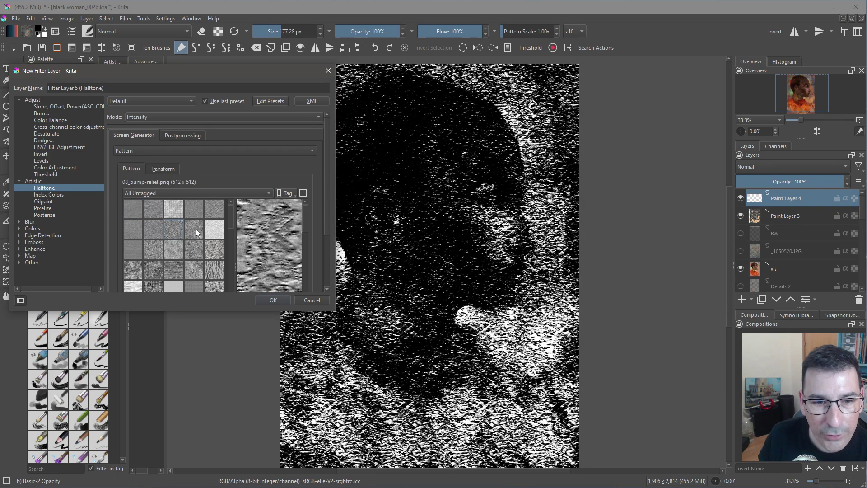
left_click(196, 228)
scroll(196, 228, "down", 3)
left_click(153, 227)
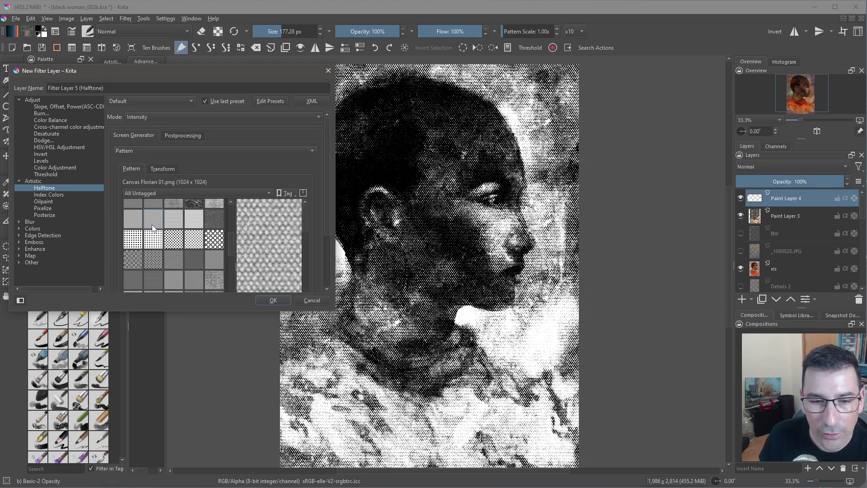
Lower the halftone Postprocessing hardness to about 7%.
left_click(160, 169)
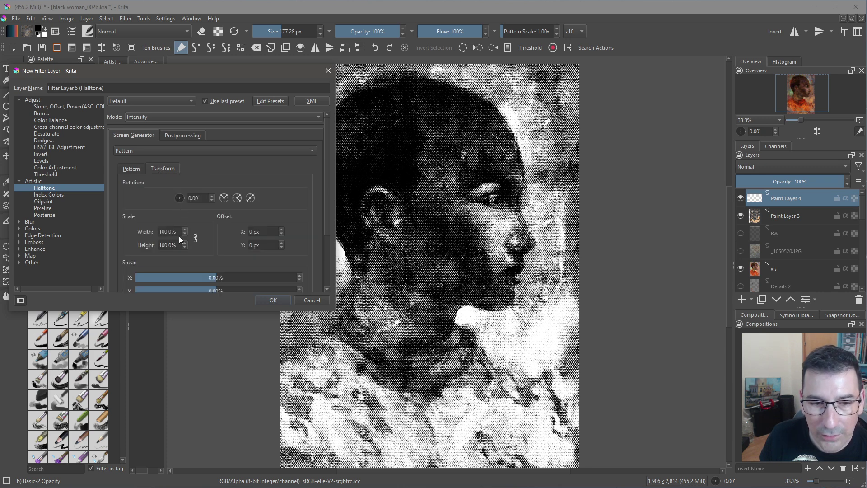
left_click(183, 136)
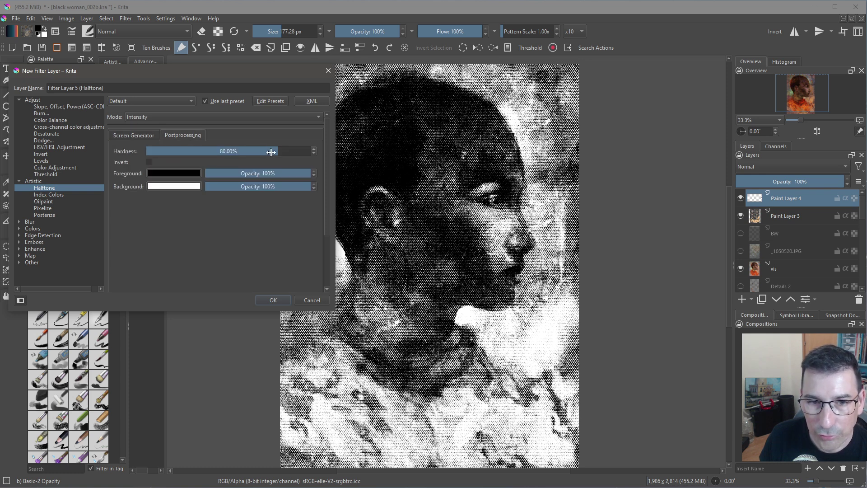
left_click_drag(271, 151, 150, 151)
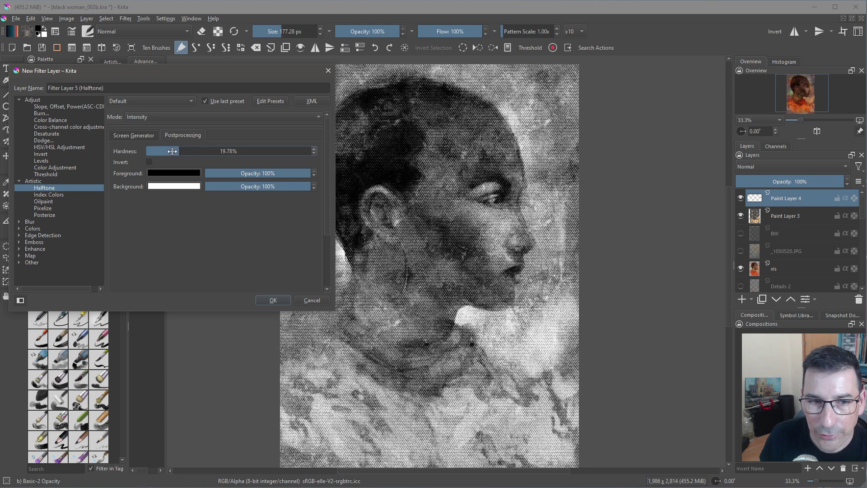
left_click_drag(149, 151, 152, 151)
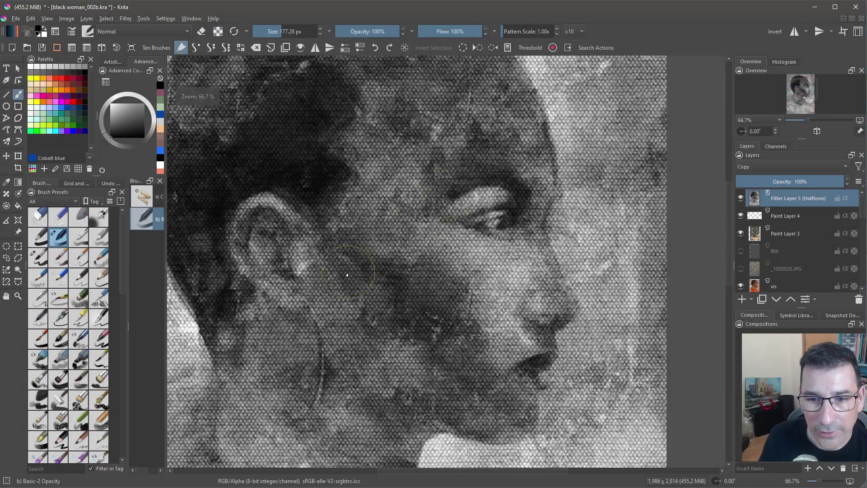
scroll(346, 274, "down", 3)
Set the Halftone layer to Linear Burn at 35% opacity.
left_click(790, 181)
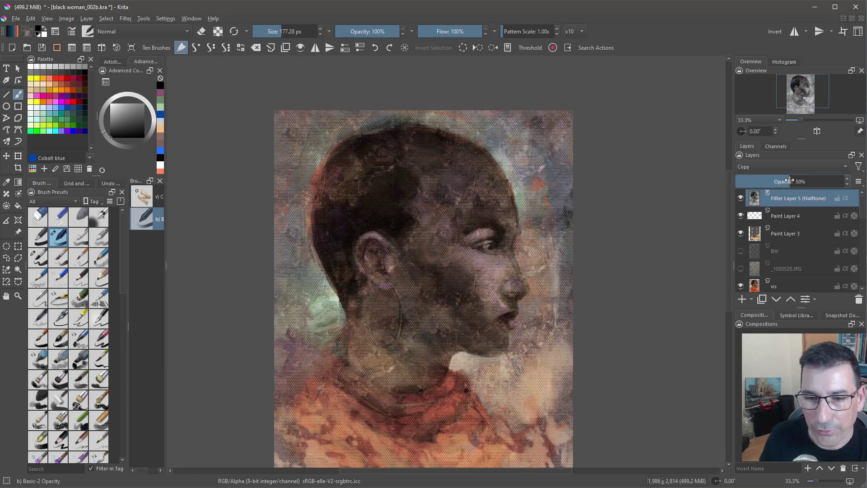
scroll(602, 186, "up", 4)
scroll(601, 186, "down", 4)
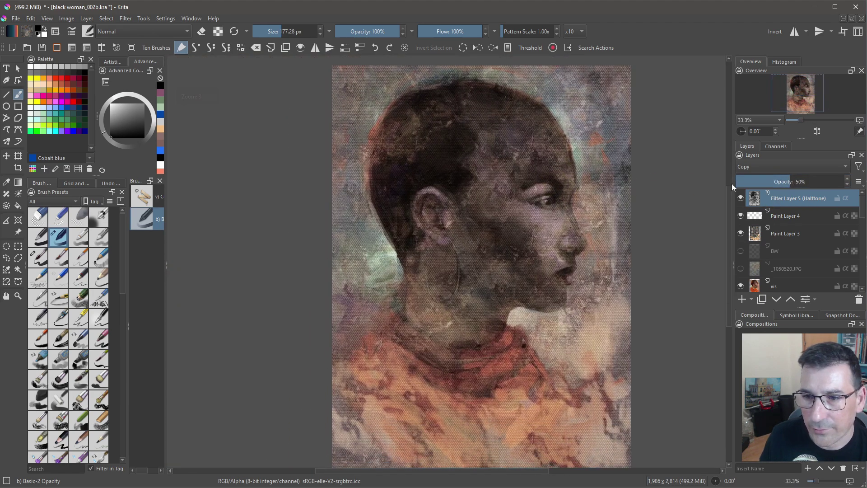
left_click(753, 166)
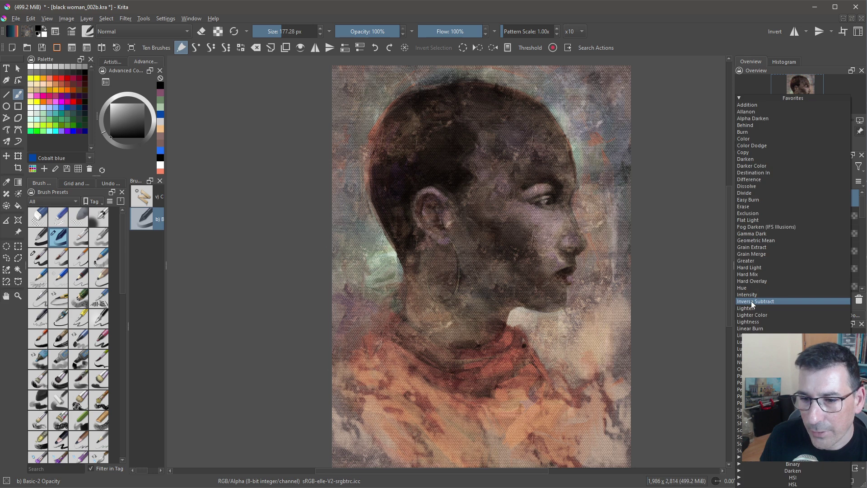
left_click(752, 328)
scroll(576, 308, "up", 3)
scroll(575, 308, "down", 3)
scroll(583, 145, "up", 1)
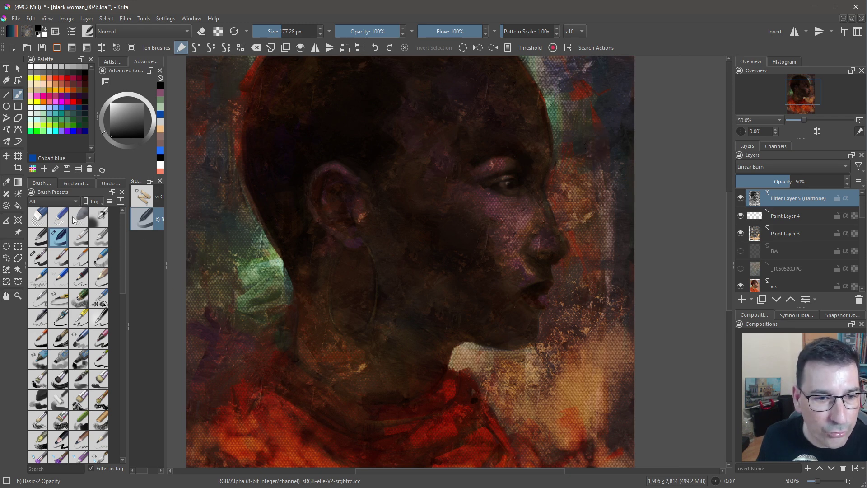
Paint over the cheek and red garment with a roughly 400 px Airbrush Soft brush.
left_click(98, 217)
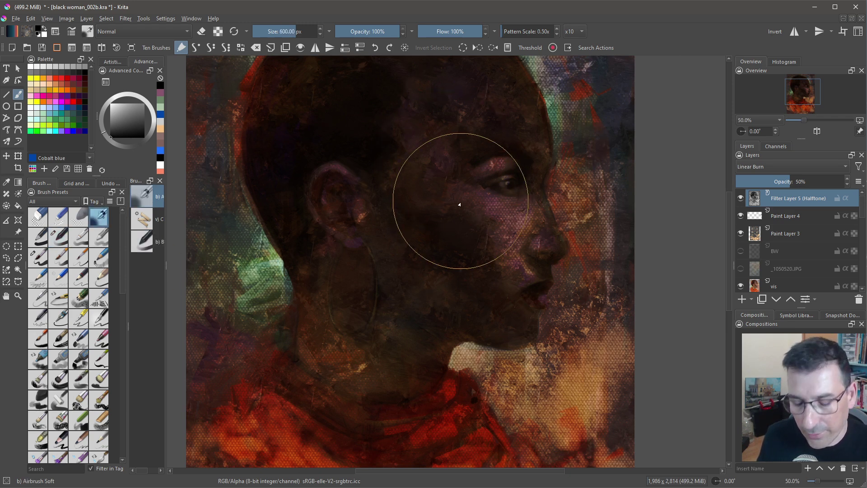
left_click_drag(443, 213, 407, 213)
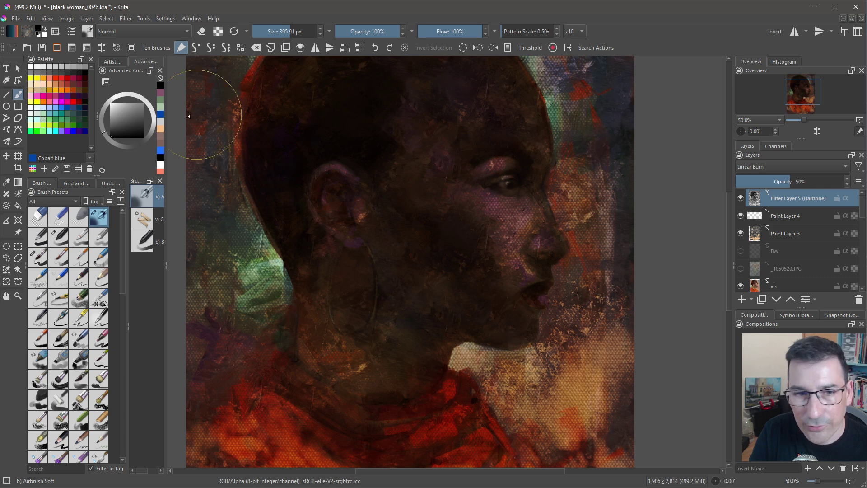
mouse_move(475, 194)
left_mouse_down()
mouse_move(501, 236)
mouse_move(537, 247)
mouse_move(580, 214)
mouse_move(574, 212)
left_mouse_up()
left_click(106, 136)
mouse_move(443, 199)
left_mouse_down()
mouse_move(503, 233)
mouse_move(484, 136)
left_mouse_up()
mouse_move(363, 312)
left_mouse_down()
mouse_move(348, 349)
mouse_move(354, 332)
mouse_move(291, 407)
mouse_move(459, 440)
mouse_move(328, 419)
left_mouse_up()
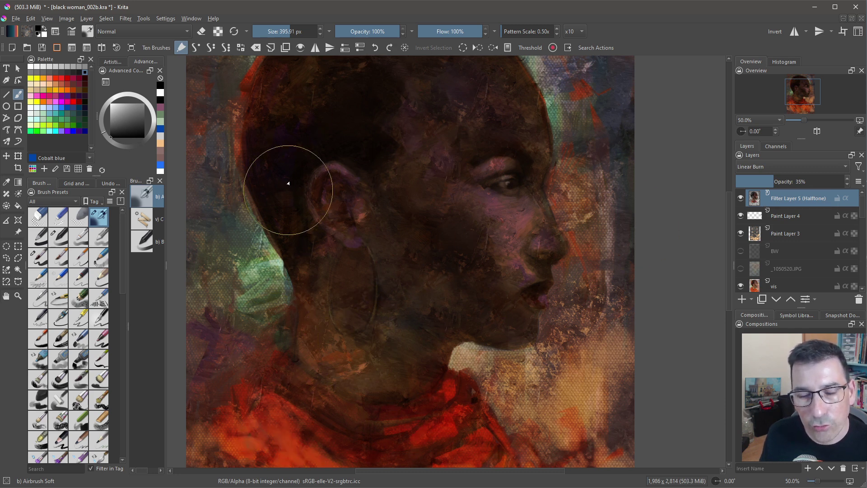
left_click(741, 299)
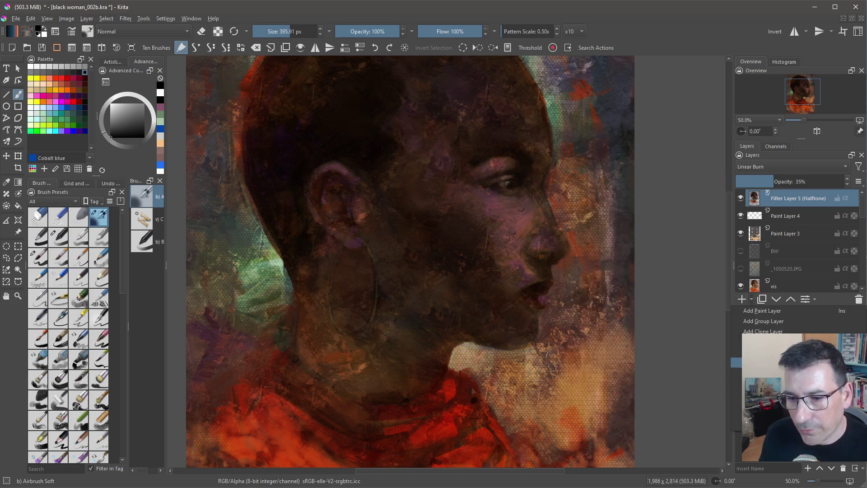
Add a Color Adjustment filter layer with its curve raised to brighten the portrait.
left_click(763, 351)
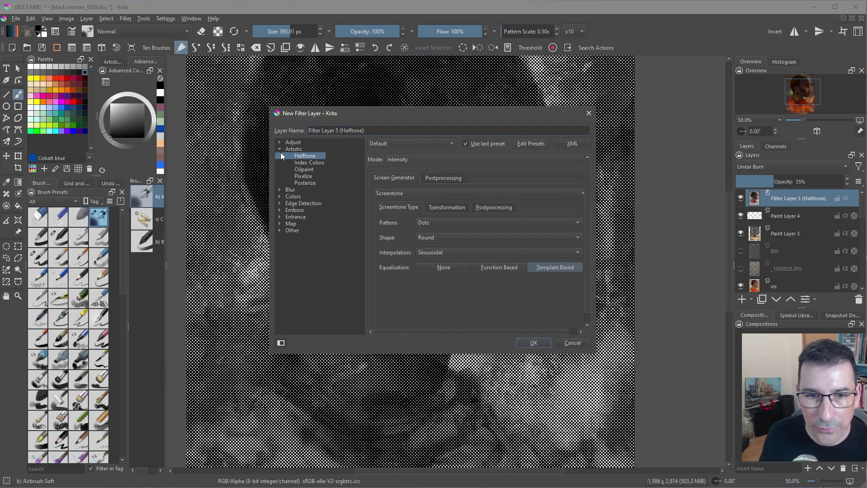
left_click(279, 148)
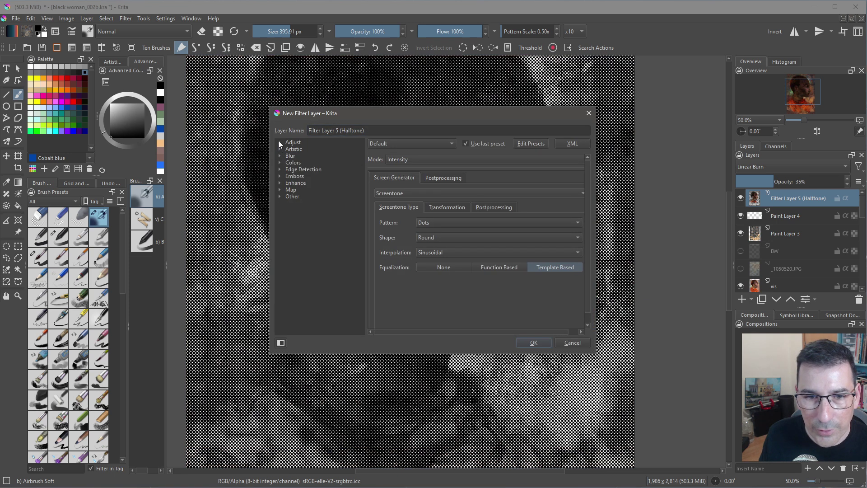
left_click(279, 142)
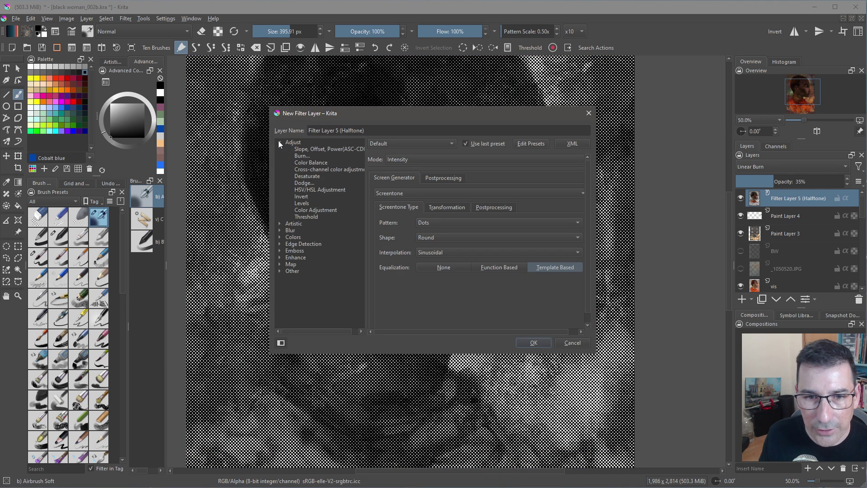
left_click(301, 210)
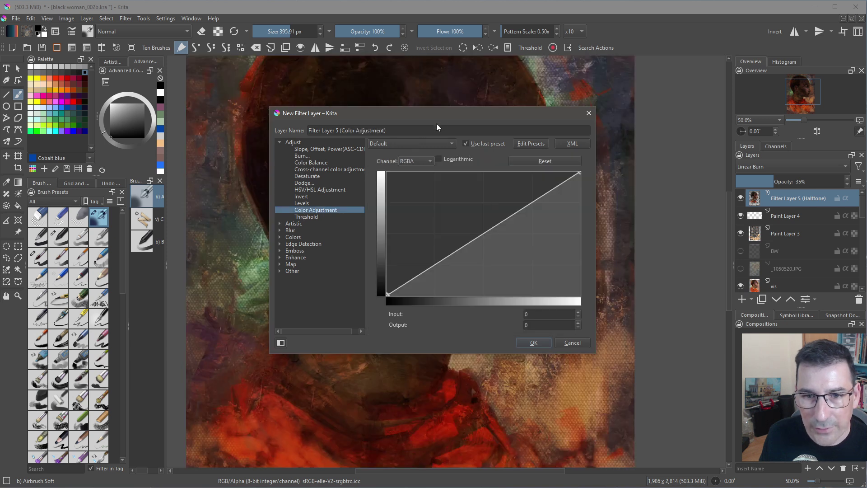
left_click_drag(439, 121, 114, 87)
left_click_drag(110, 195, 121, 205)
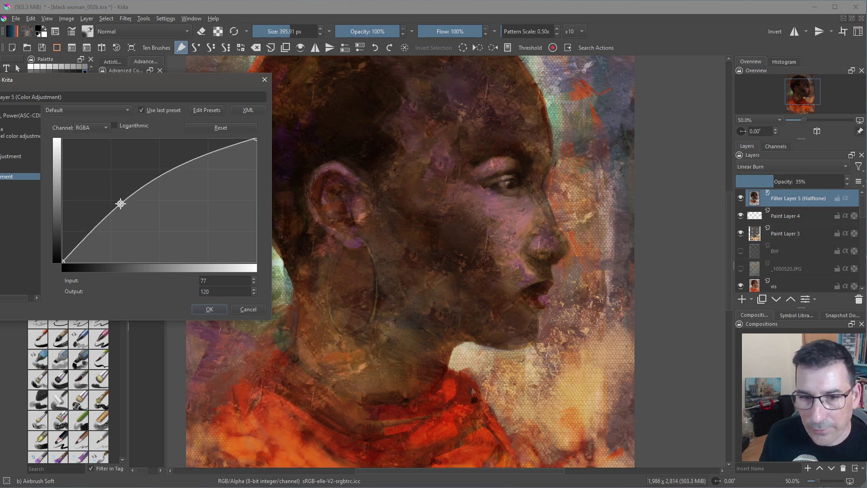
left_click(209, 309)
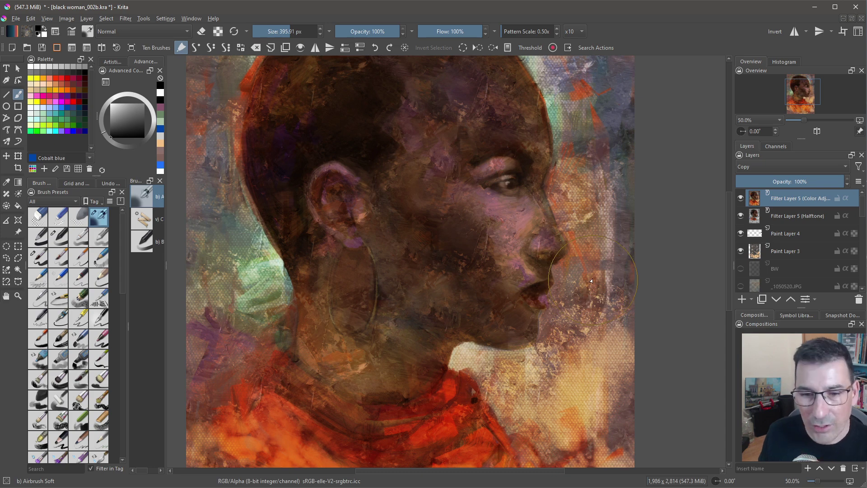
scroll(447, 287, "down", 1)
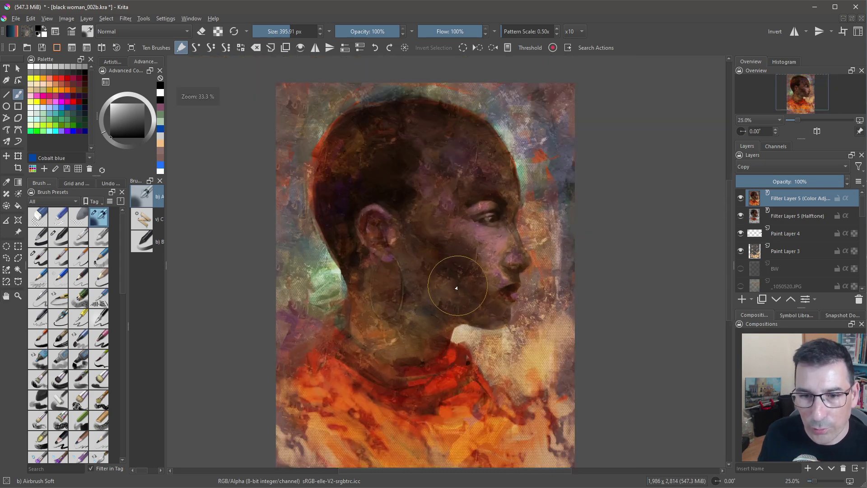
Reopen the Color Adjustment layer's settings and add another curve control point.
double_click(755, 201)
left_click_drag(420, 127, 614, 126)
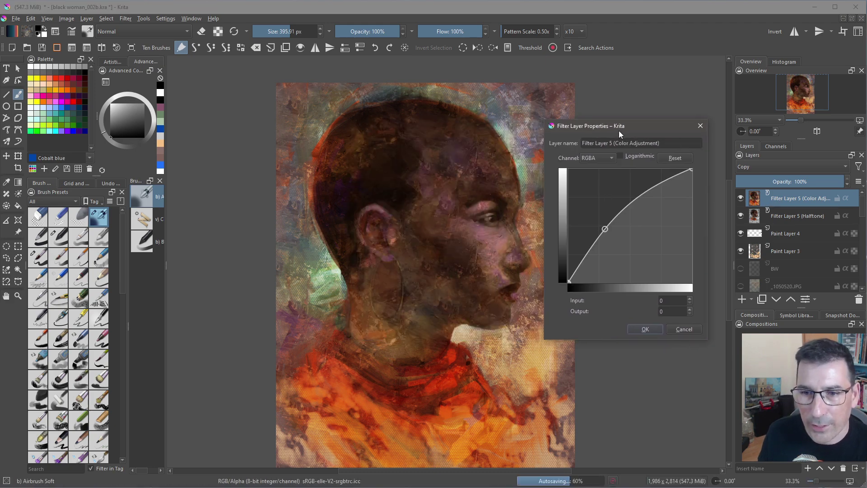
left_click(589, 250)
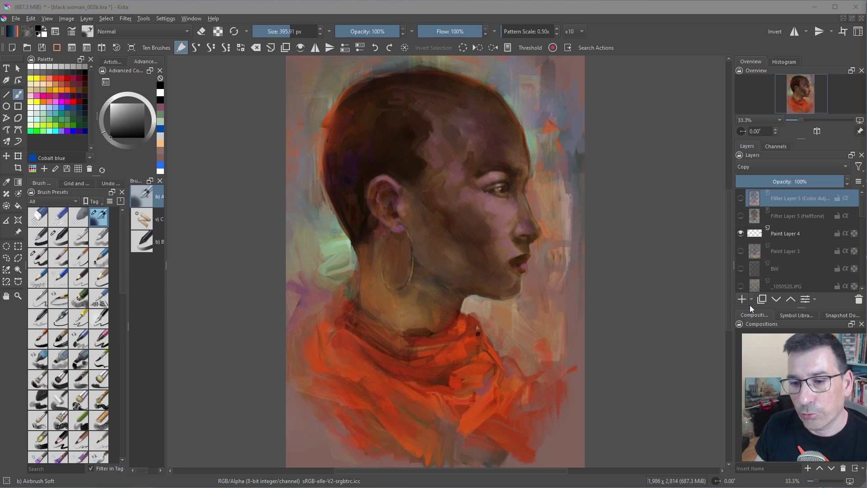
Add a new fill layer that uses a SeExpr scripted fill.
left_click(750, 301)
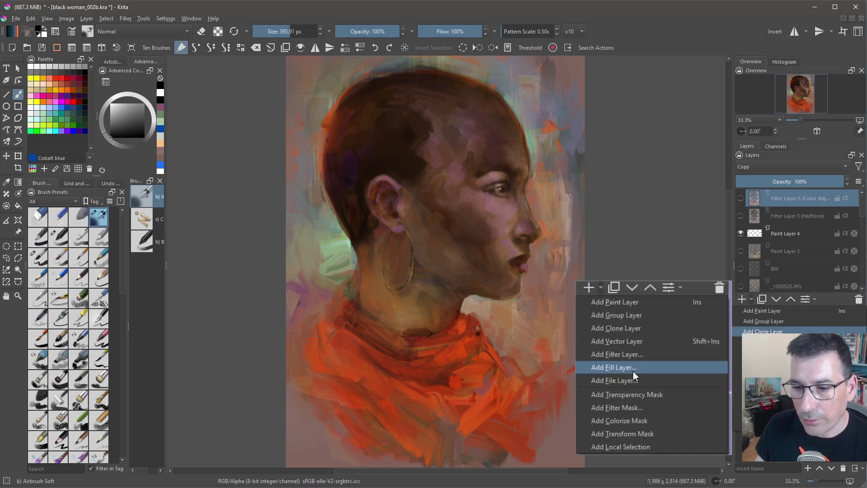
left_click(633, 371)
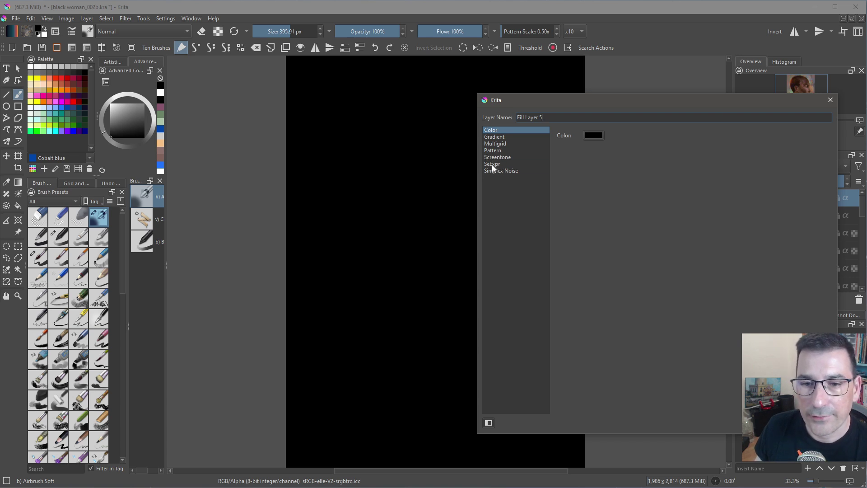
left_click(492, 165)
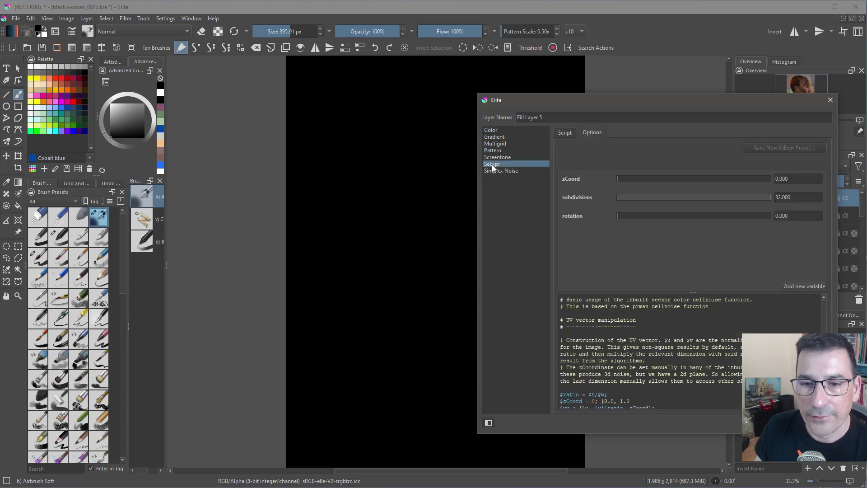
Try the Linear Gradient and Tiled Dots presets, then apply Wolthera's Color Perlin Noise 1983.
left_click(561, 135)
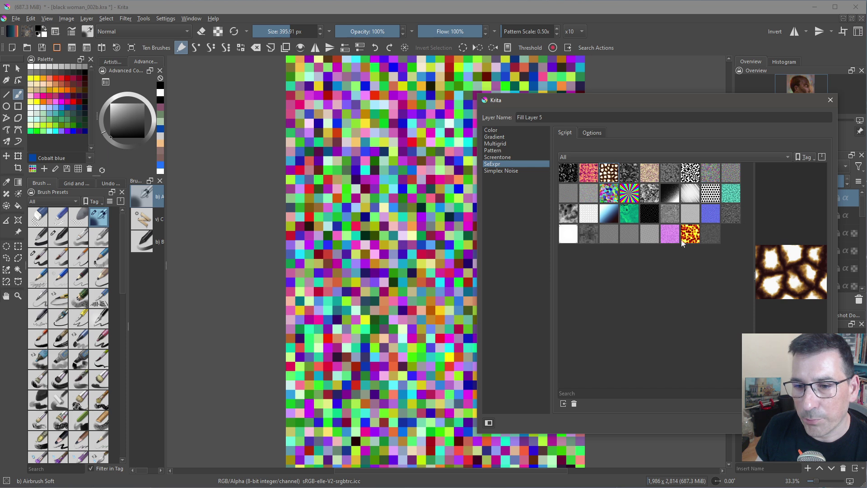
left_click(600, 218)
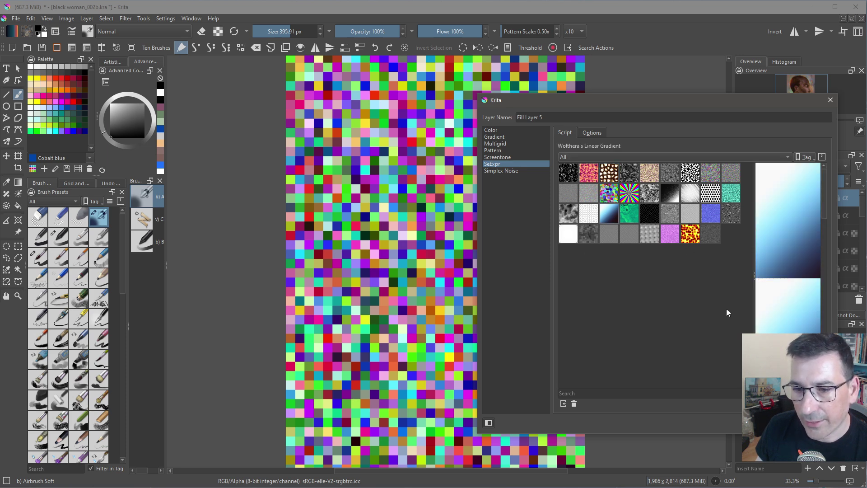
left_click(628, 238)
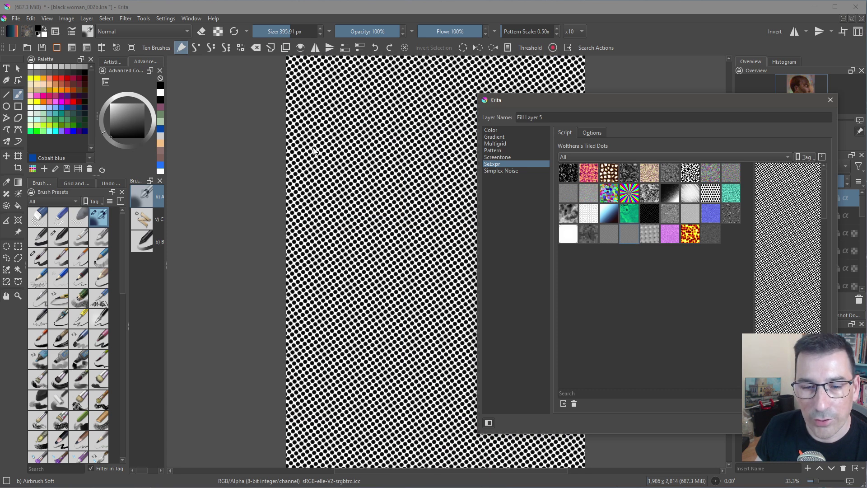
left_click(569, 196)
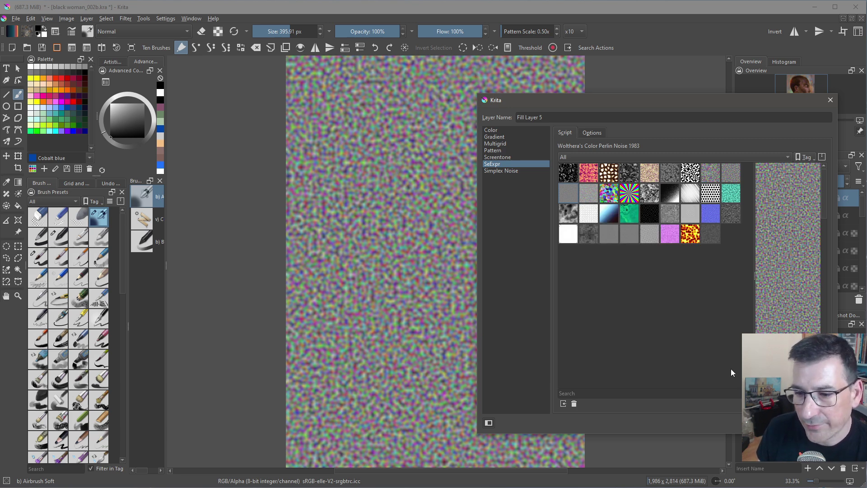
key("Return")
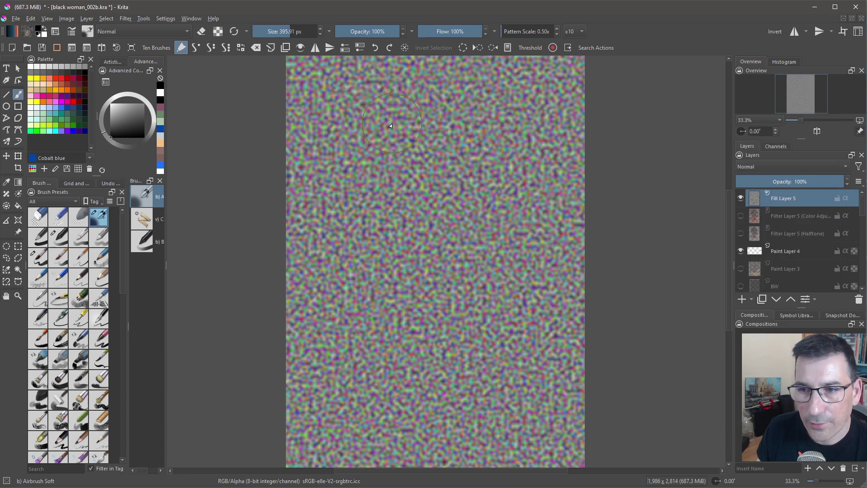
Blend Fill Layer 5 in Soft Light (Photoshop), then reopen its fill layer properties.
key("minus")
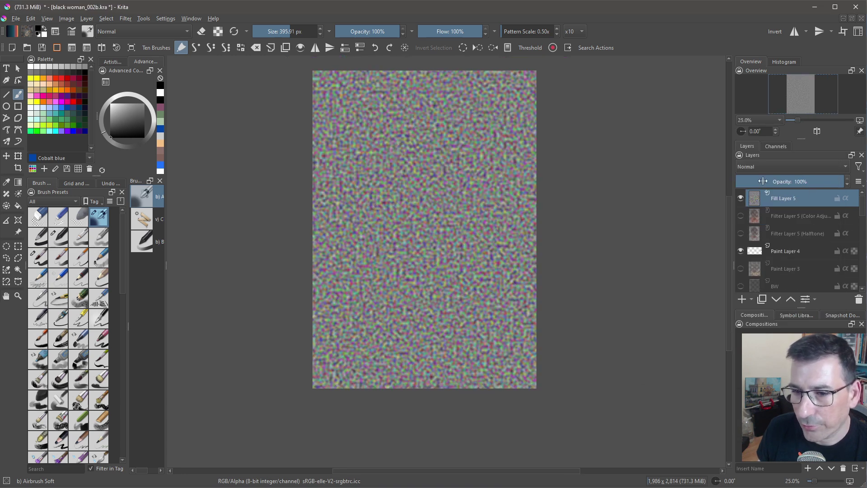
left_click(768, 174)
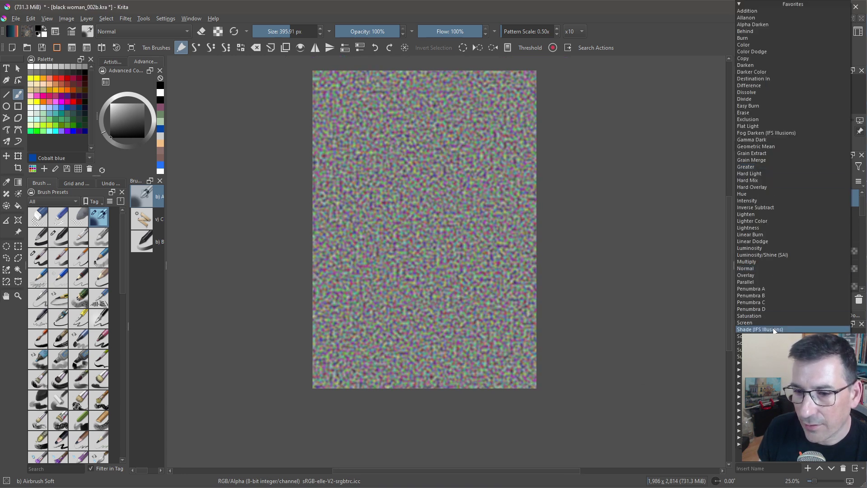
left_click(759, 336)
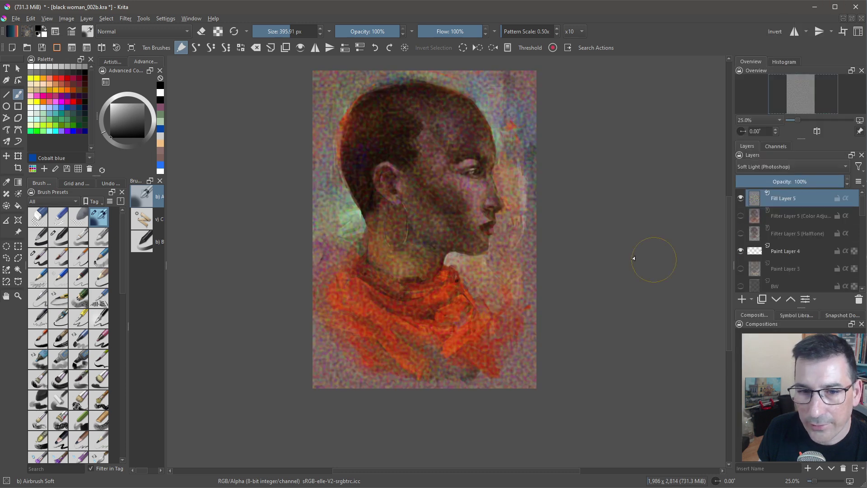
scroll(426, 254, "up", 1)
scroll(420, 185, "up", 1)
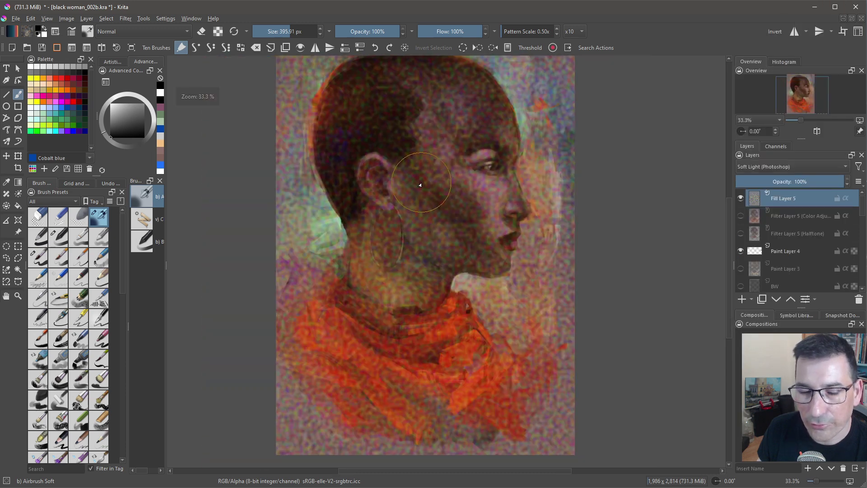
scroll(420, 184, "down", 2)
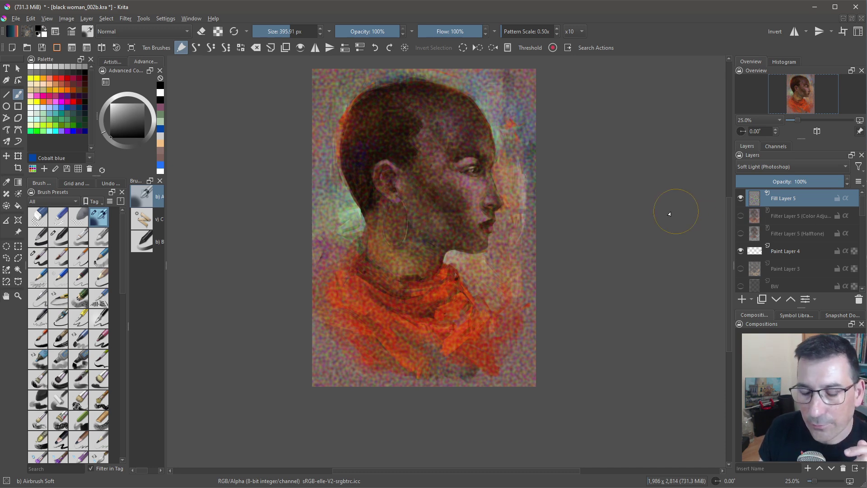
key("F3")
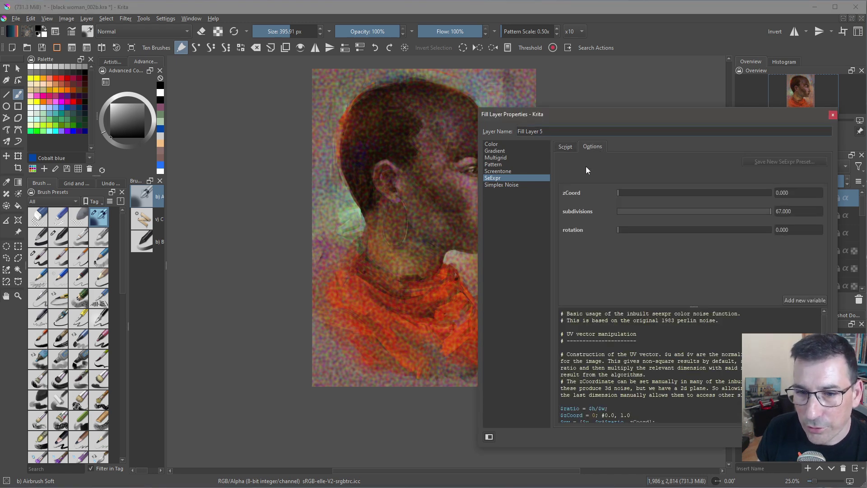
Raise the Perlin noise subdivisions from 67 to 90, then to 250, and close the dialog.
double_click(759, 211)
type("90")
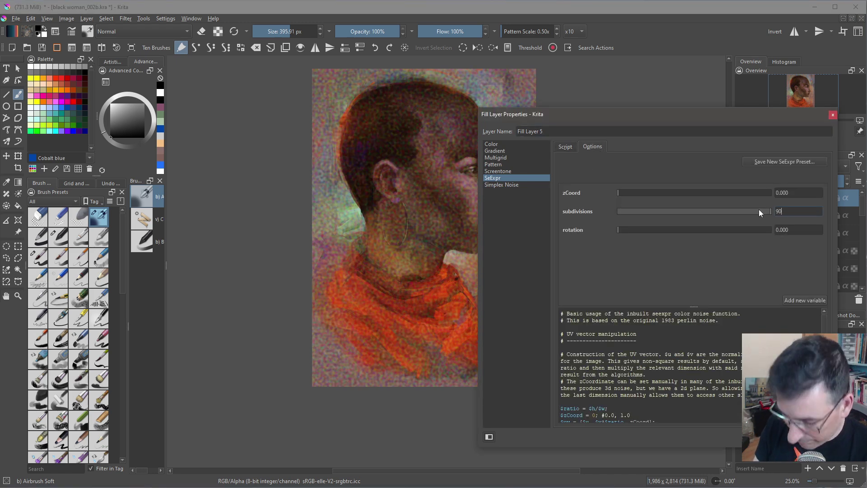
key("Return")
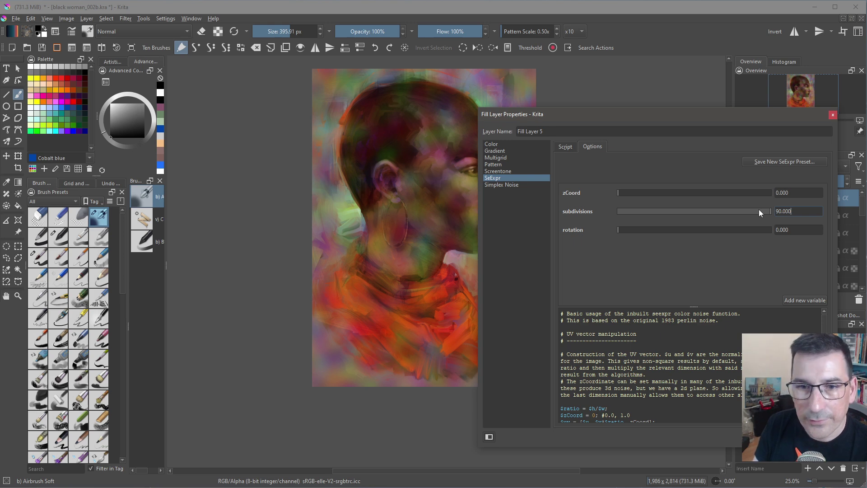
key("BackSpace")
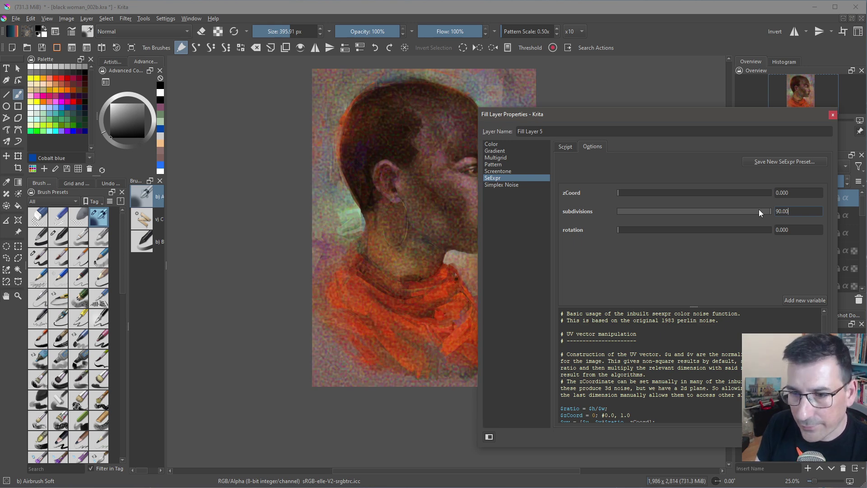
type("250")
key("Return")
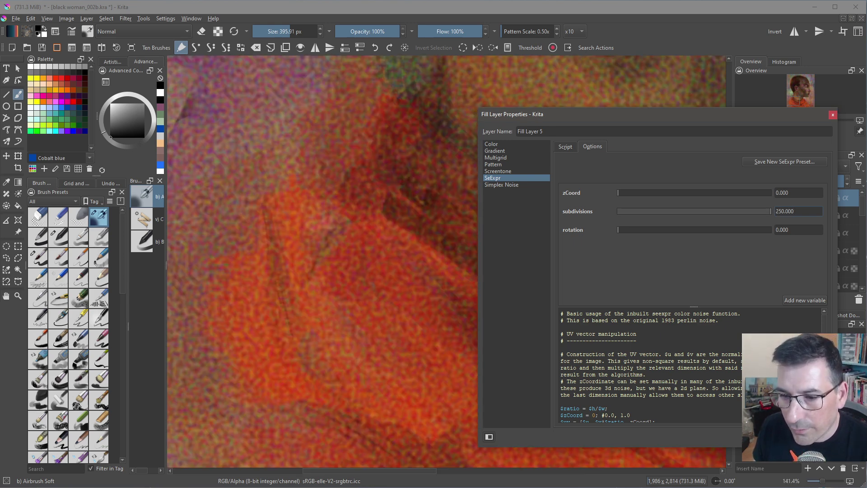
key("Return")
key("2")
scroll(486, 220, "up", 3)
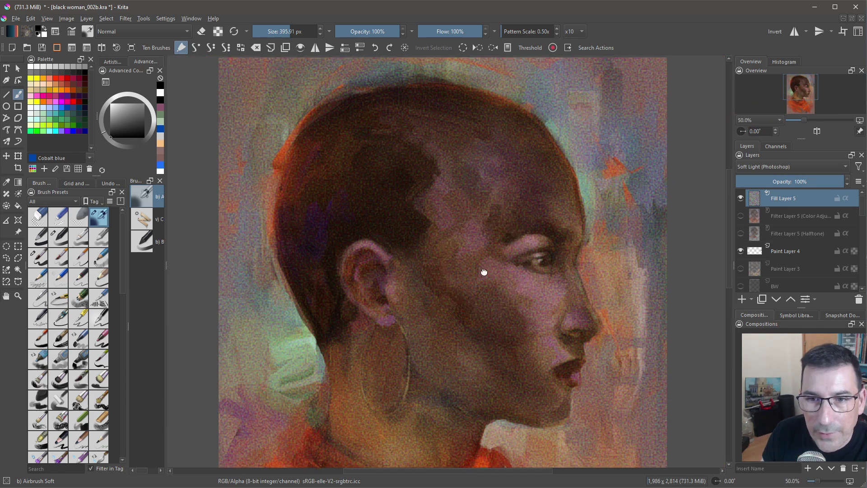
scroll(441, 301, "up", 1)
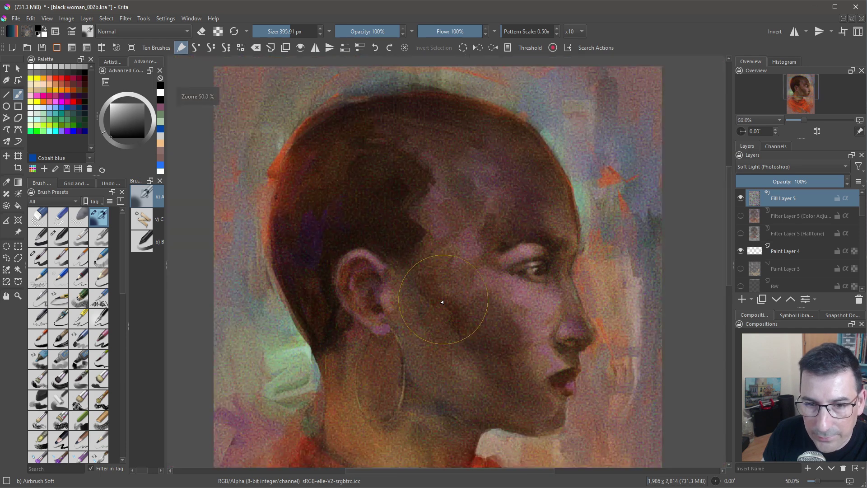